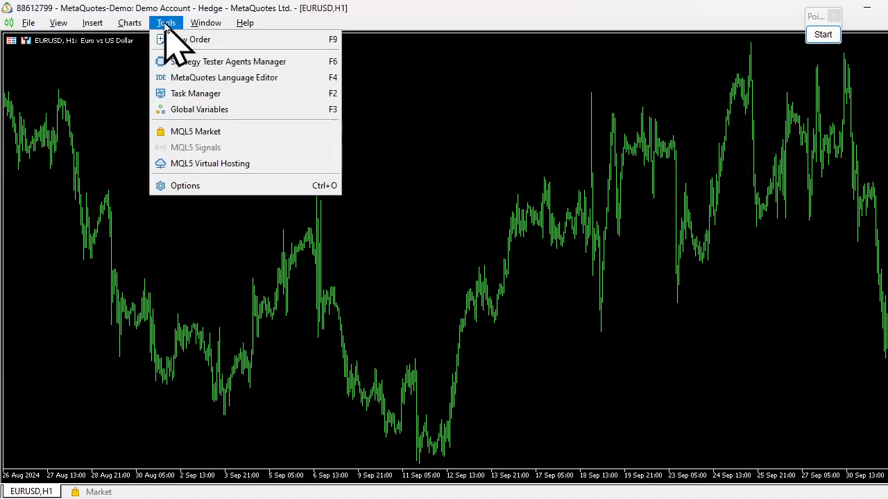
- Search the MQL5 Market for RULE PLOTTER and open the Rule Plotter indicator from its product page
click(220, 135)
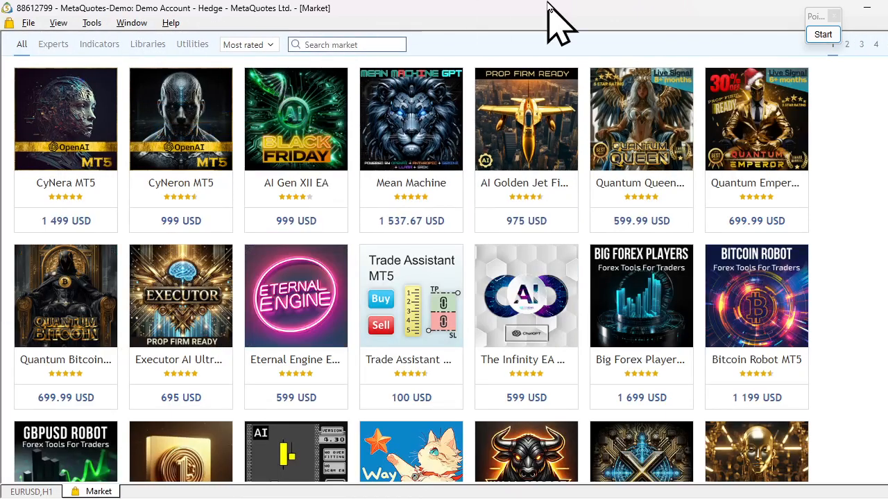
text(RULE PLOTTE)
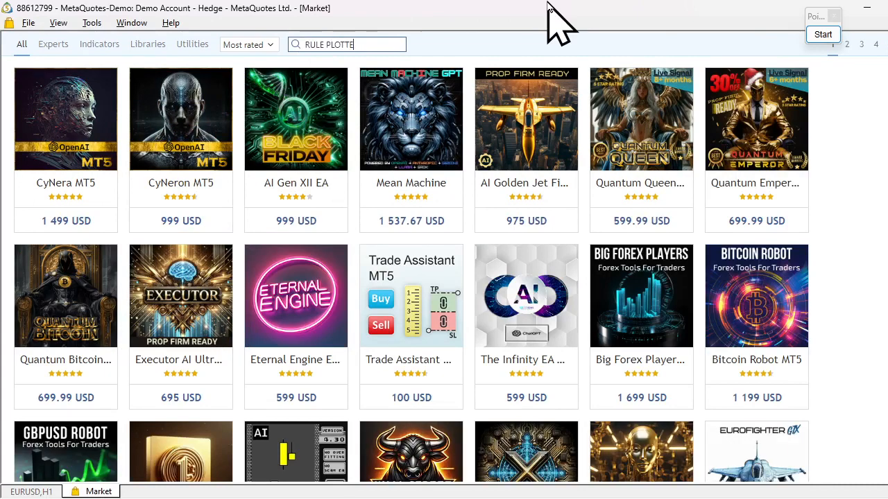
text(R)
key(Return)
click(225, 190)
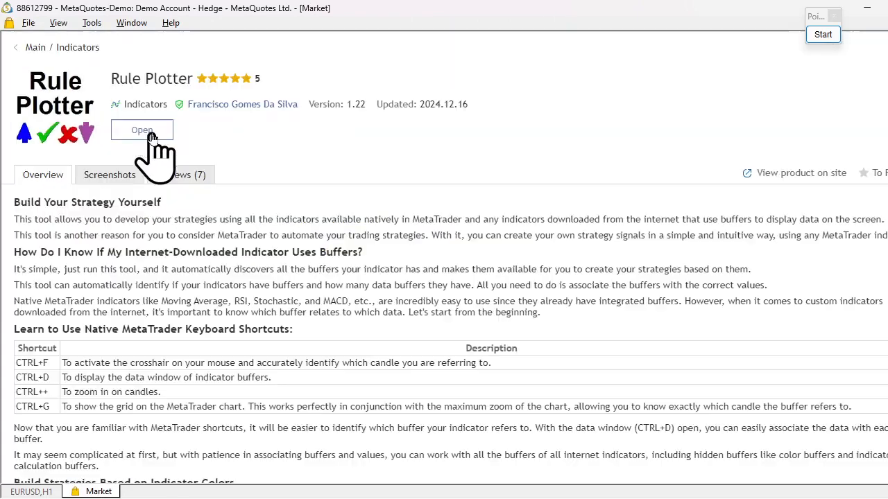
click(152, 135)
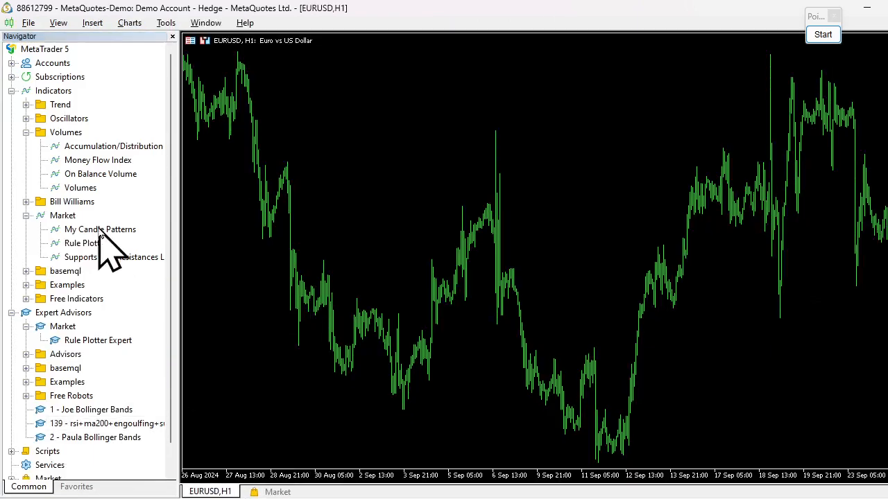
- Add the Rule Plotter indicator to the EURUSD chart with Strategy set to 141, and close the Navigator
drag(86, 244, 281, 246)
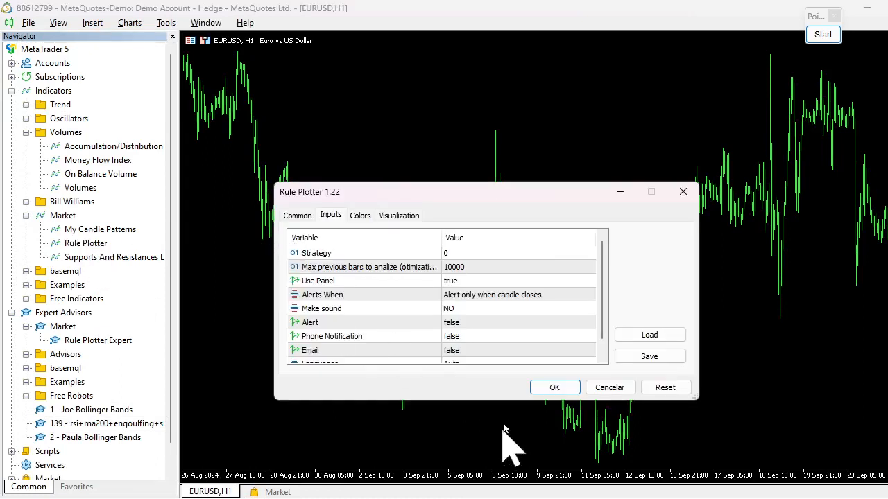
double_click(447, 253)
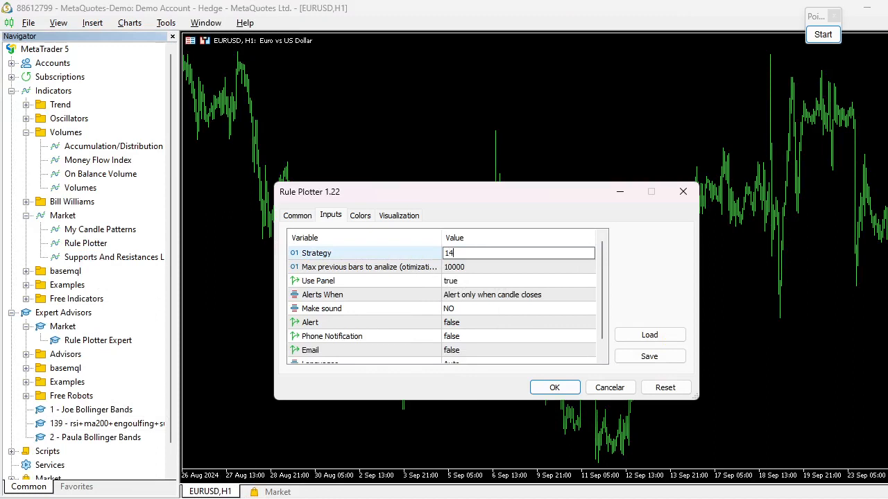
text(141)
key(Return)
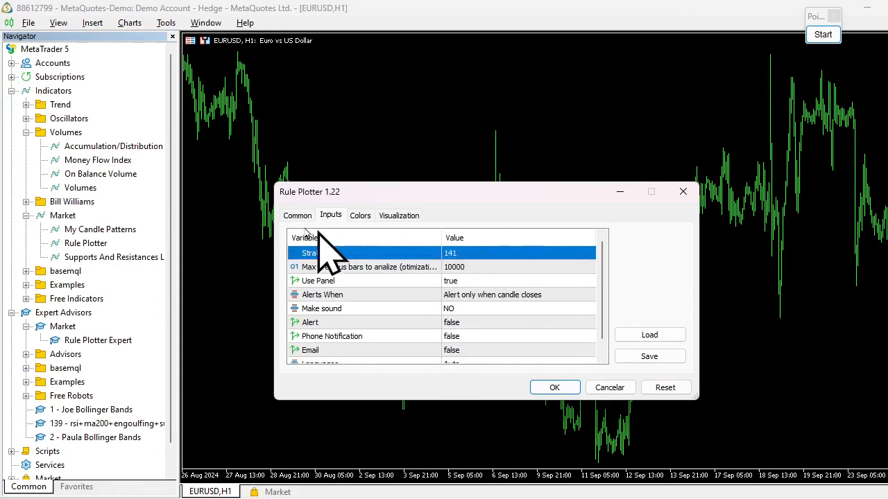
click(298, 217)
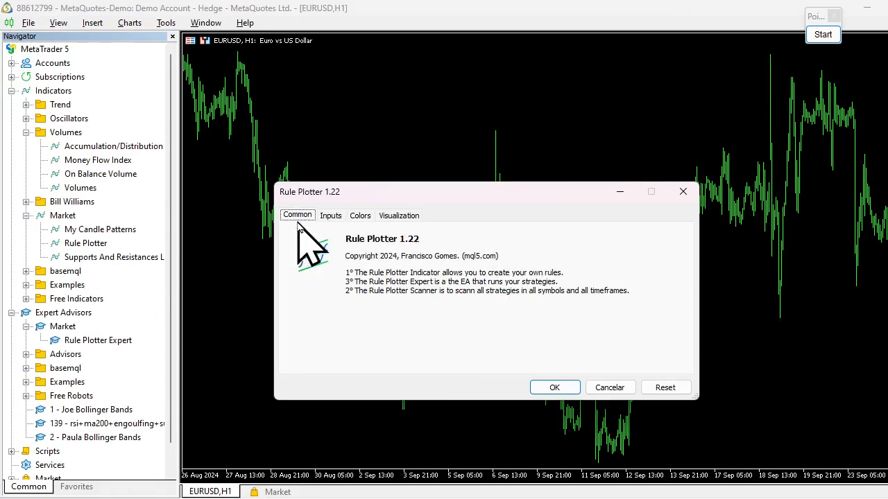
click(554, 391)
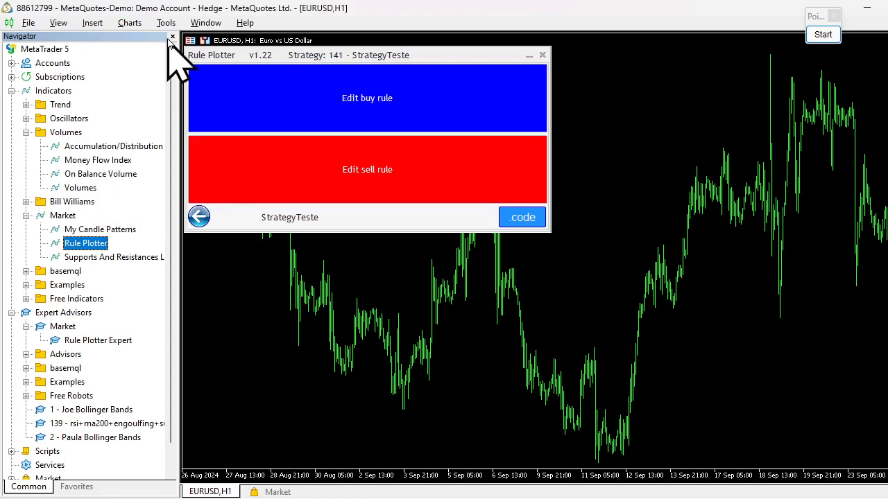
click(172, 37)
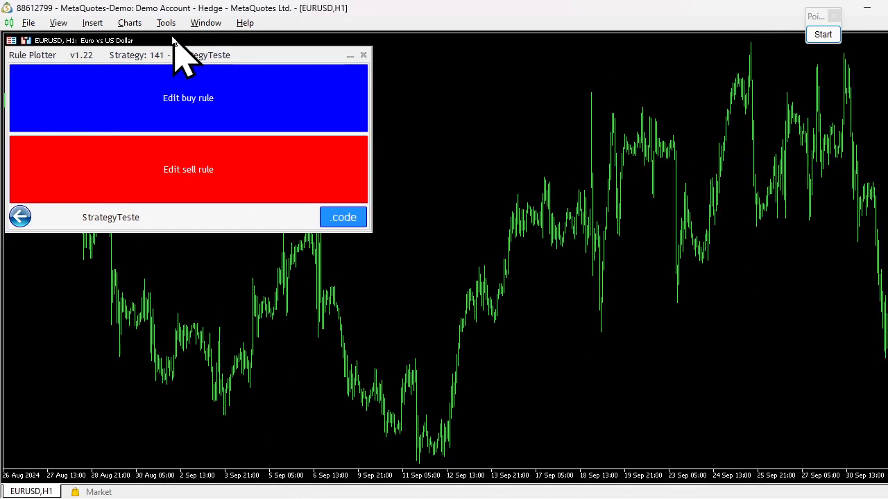
- Rename the strategy as RSI+MA(200)
click(164, 221)
text(r)
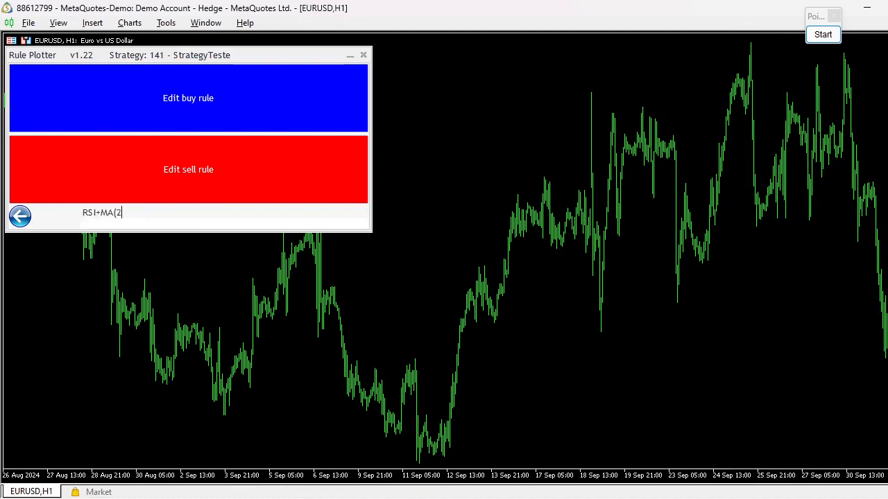
key(Return)
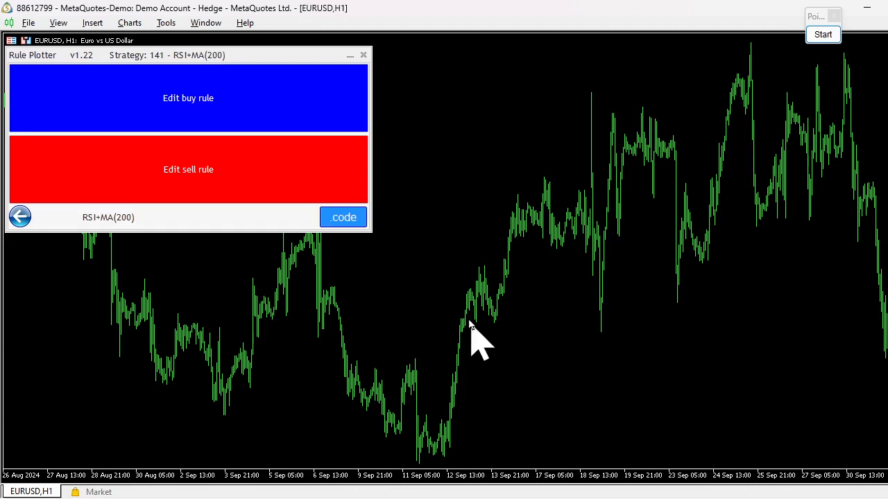
- Add a first rule to the buy rule, using the candle's Close price as its first value
click(250, 92)
click(257, 83)
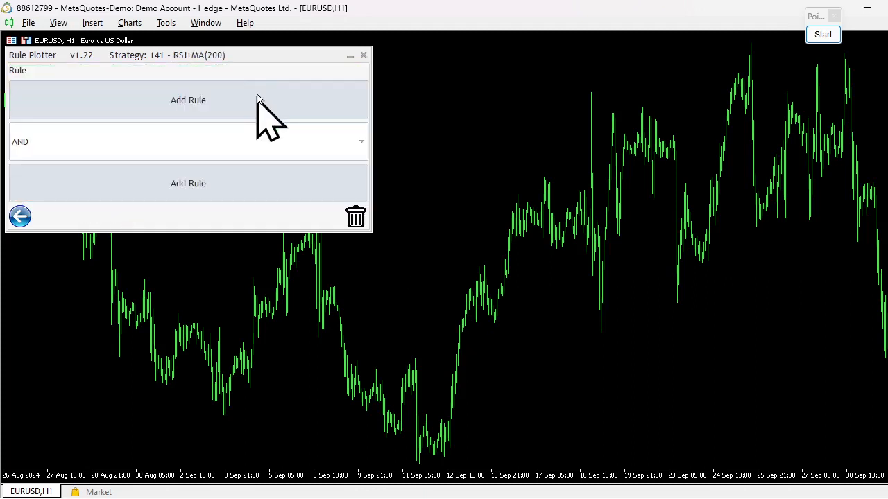
click(262, 97)
click(255, 101)
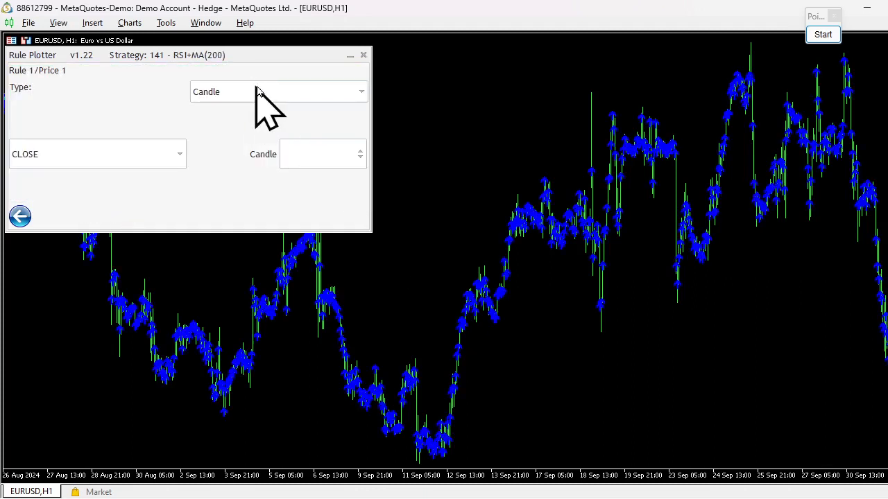
click(249, 91)
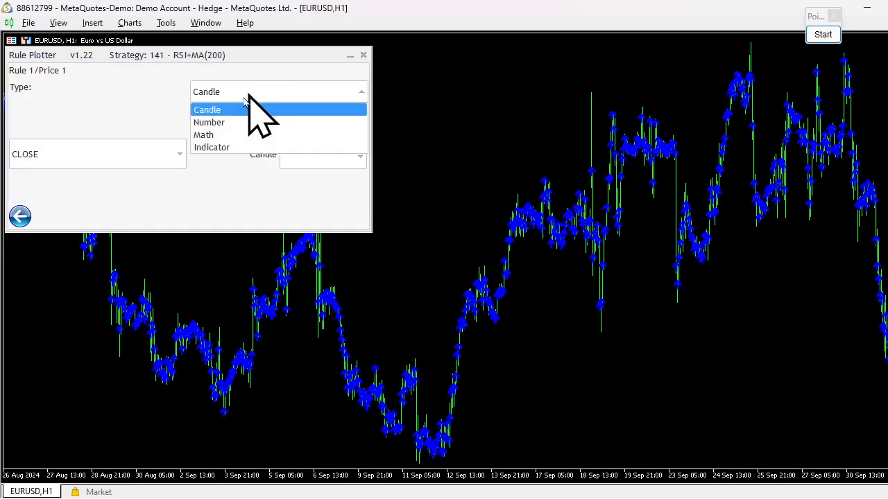
click(20, 217)
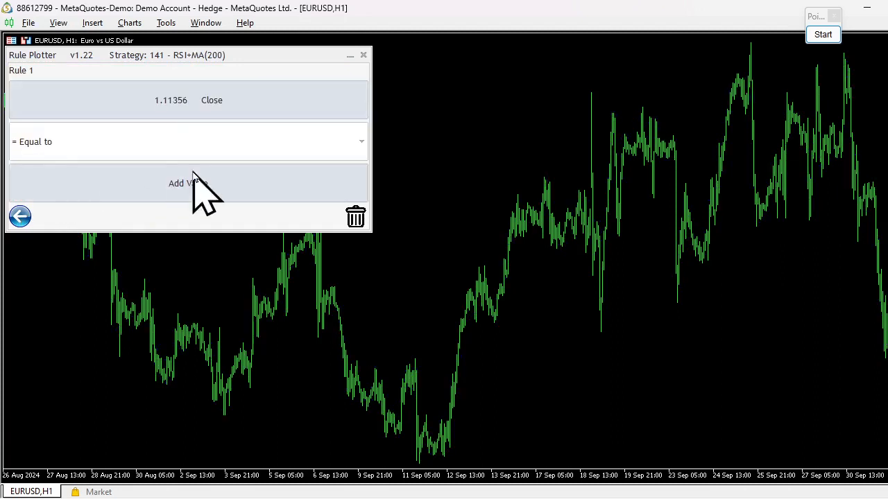
- Set Rule 1's comparison to Higher than and add a second value of type Indicator
click(232, 147)
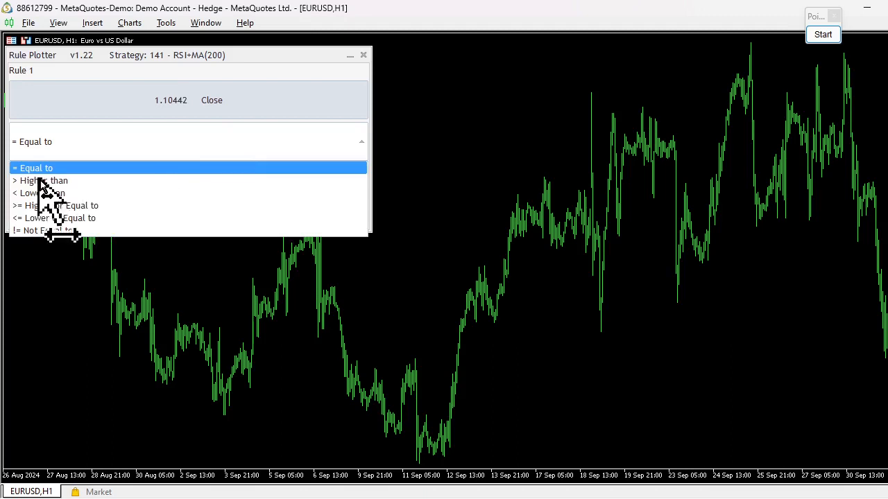
click(39, 181)
click(197, 201)
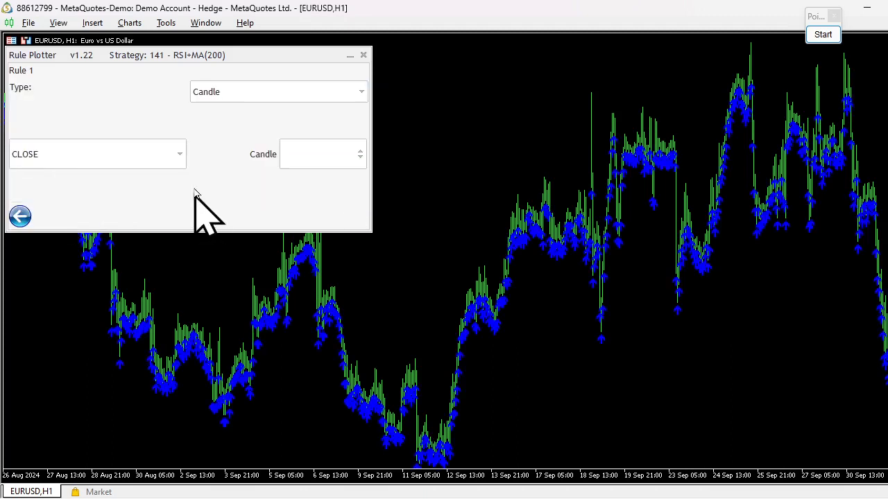
click(241, 95)
click(215, 147)
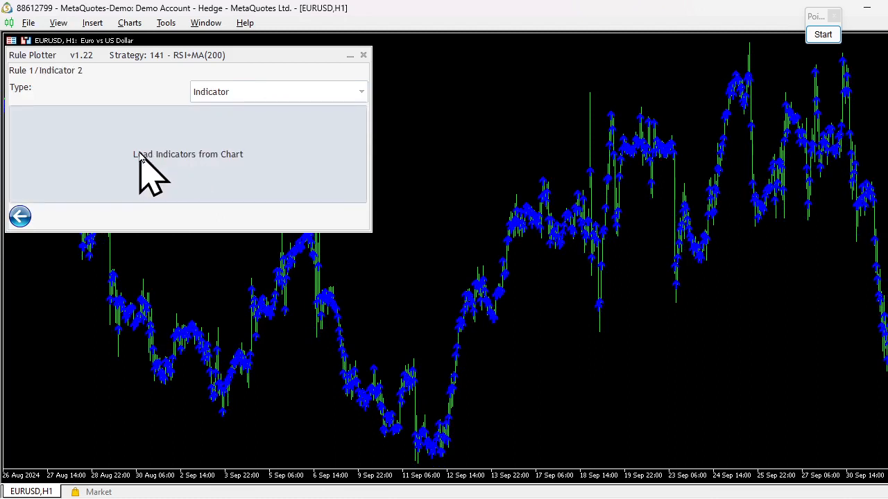
- Insert a Moving Average on the chart, reset to default parameters with the period set to 200
click(90, 23)
mouse_move(151, 40)
mouse_move(241, 125)
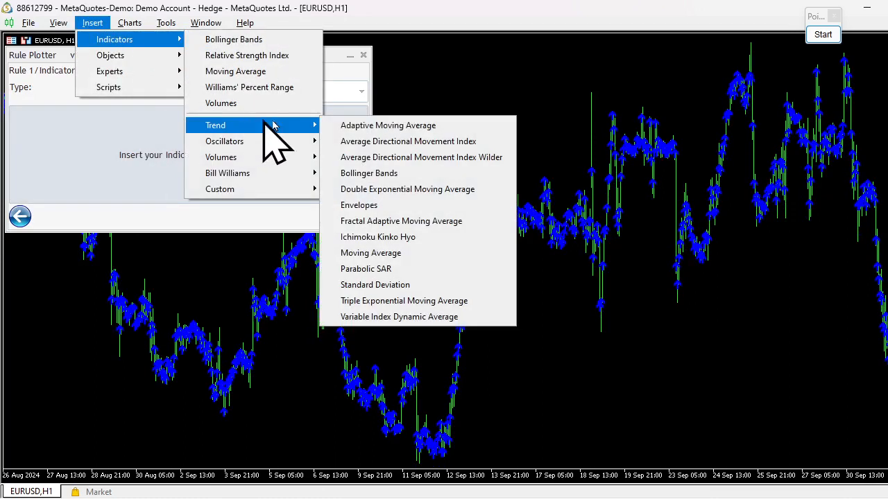
click(406, 254)
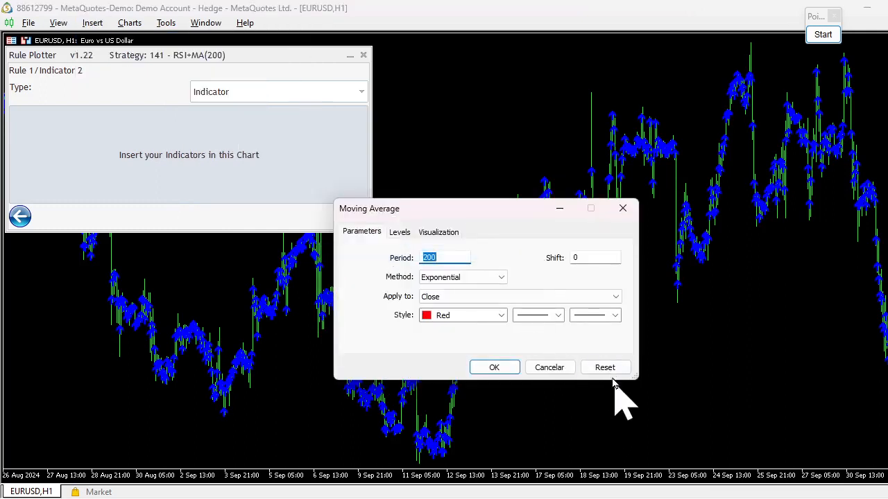
click(610, 373)
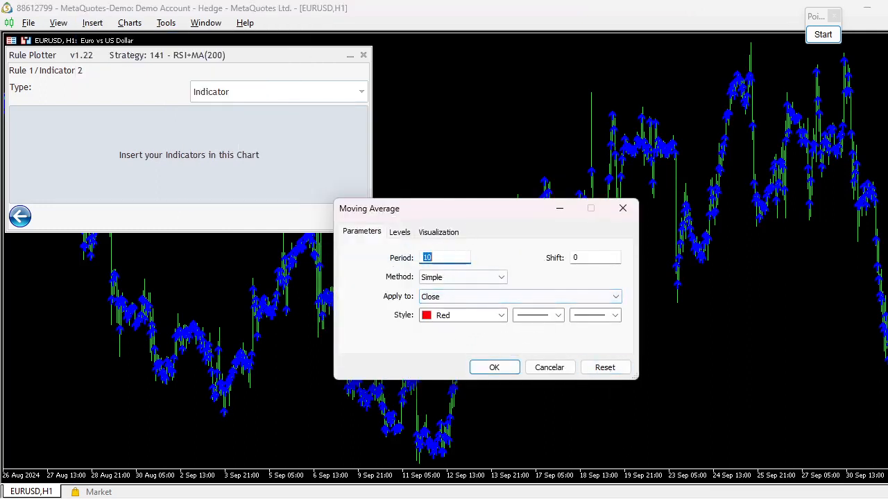
text(200)
key(Return)
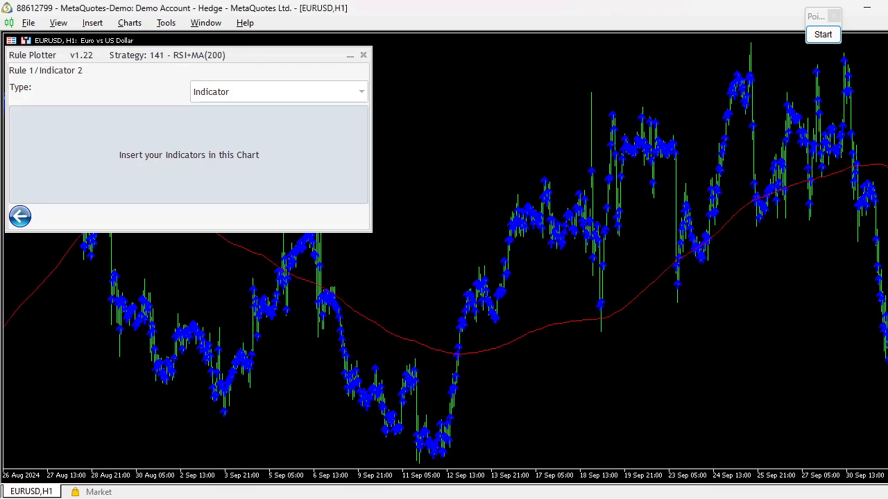
- Load the chart's indicators, choose Moving Average as Rule 1's second value, and return to the buy rule overview
drag(676, 298, 432, 396)
drag(455, 233, 570, 231)
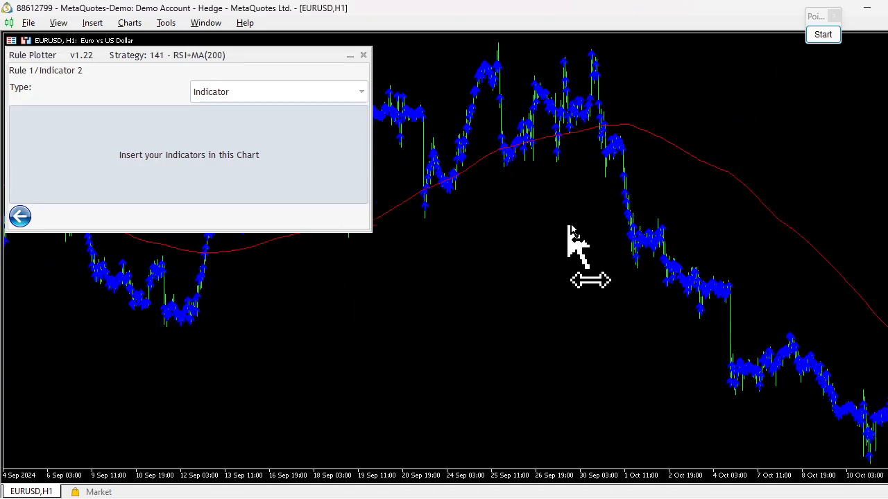
click(120, 156)
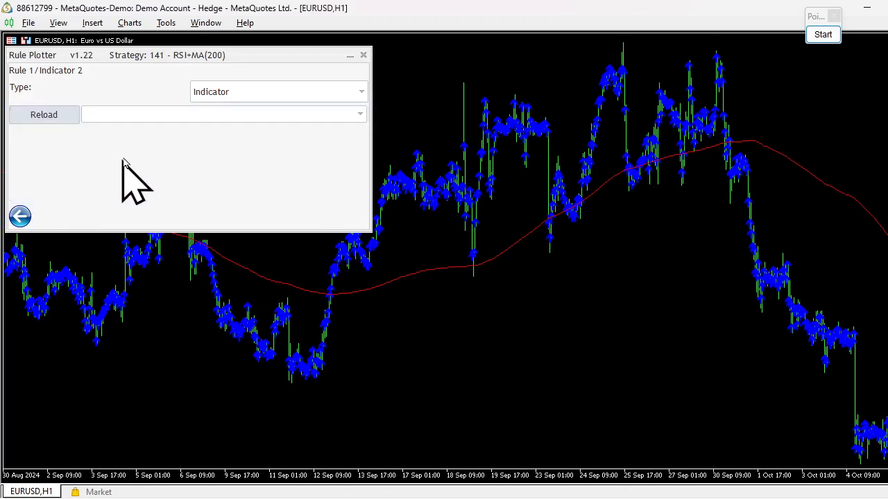
click(137, 118)
click(136, 130)
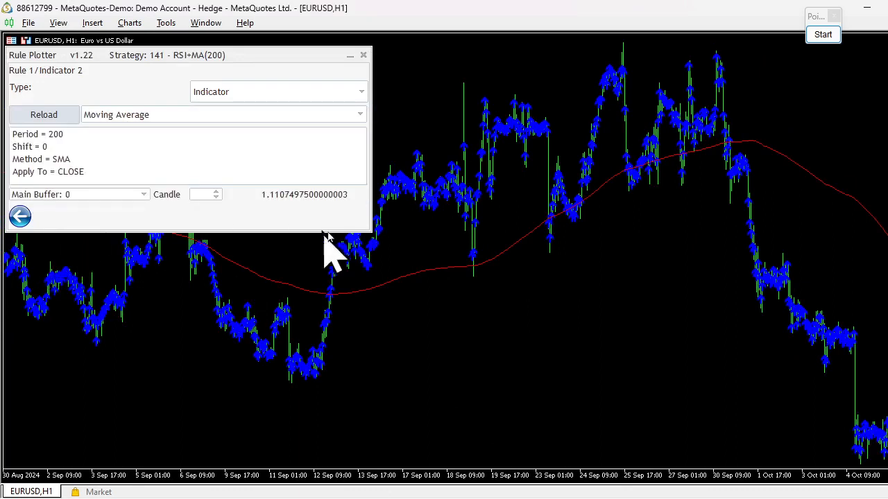
click(20, 217)
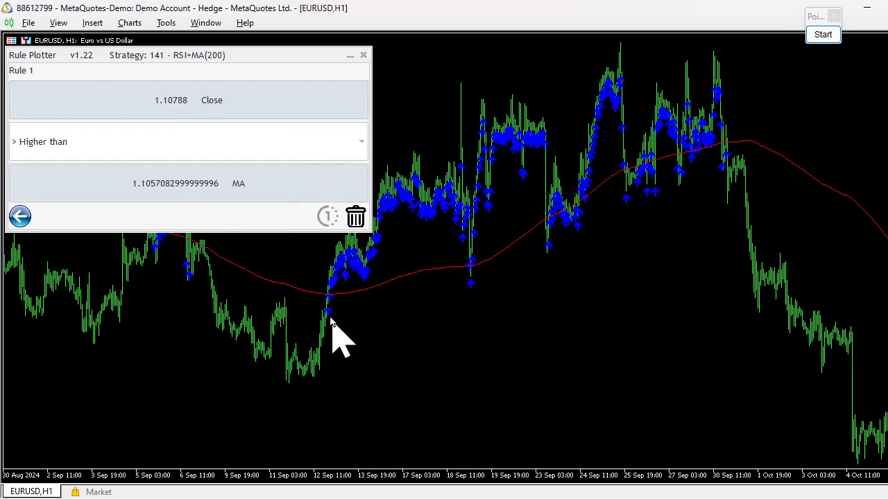
drag(332, 333, 479, 323)
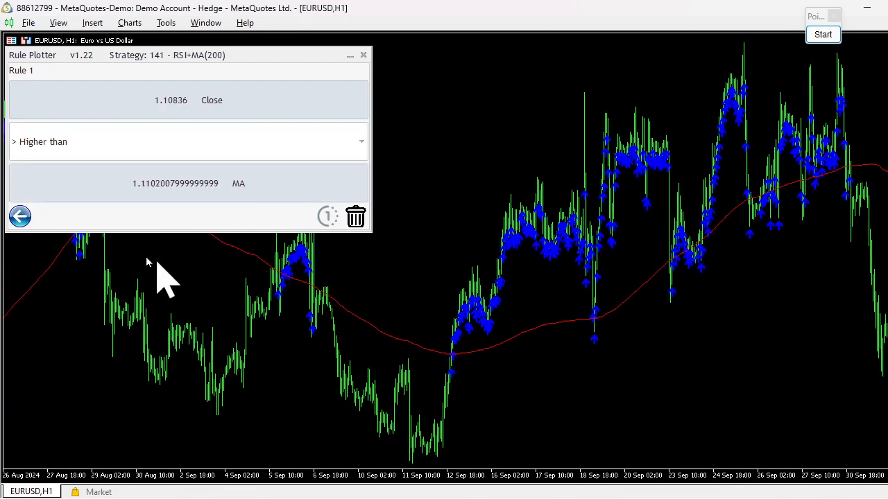
click(23, 219)
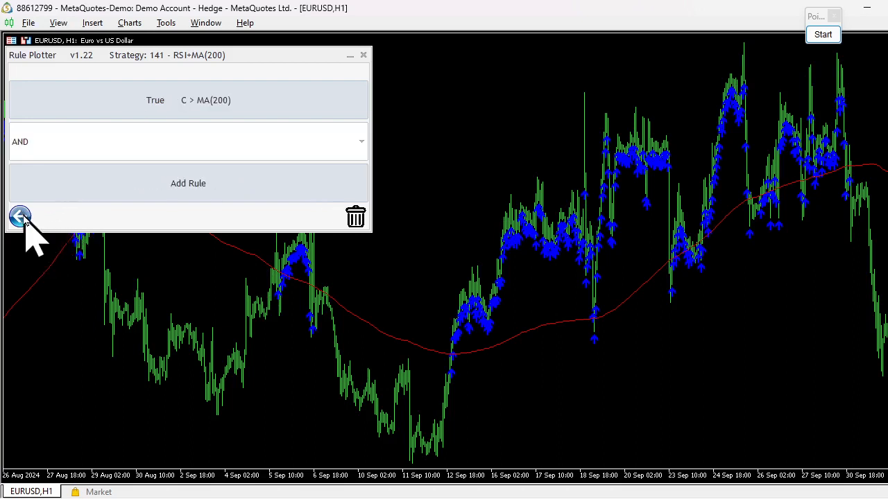
- Add a second buy rule with a first value of type Indicator and choose Moving Average for it
click(219, 189)
click(216, 111)
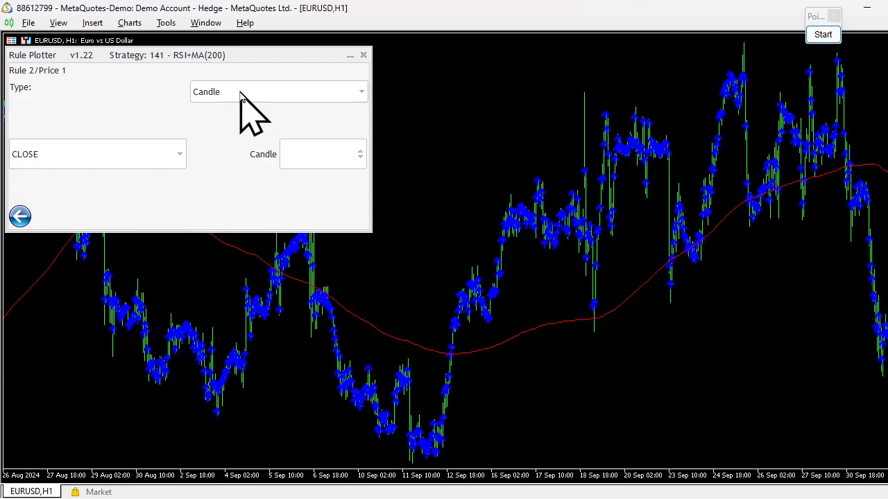
click(242, 96)
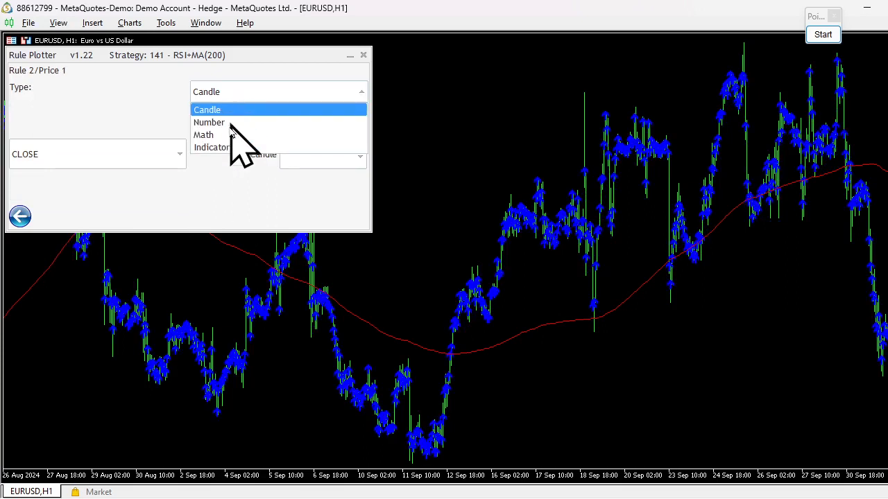
click(219, 146)
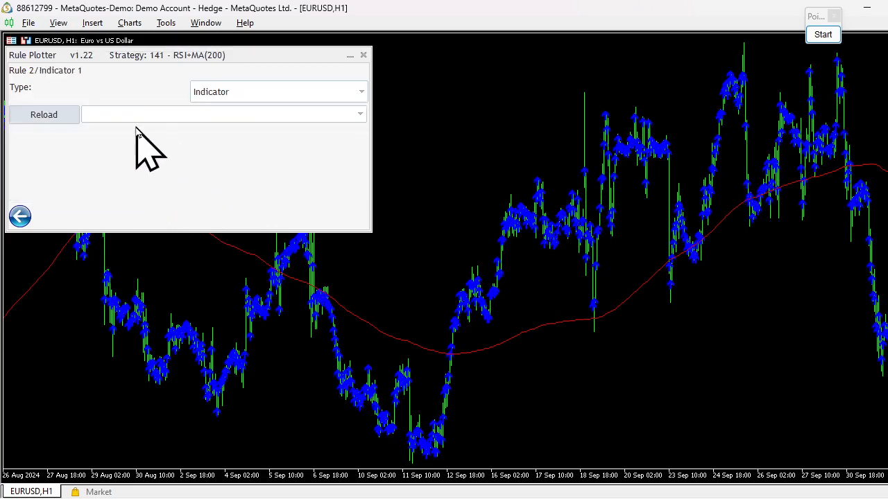
click(143, 118)
click(120, 131)
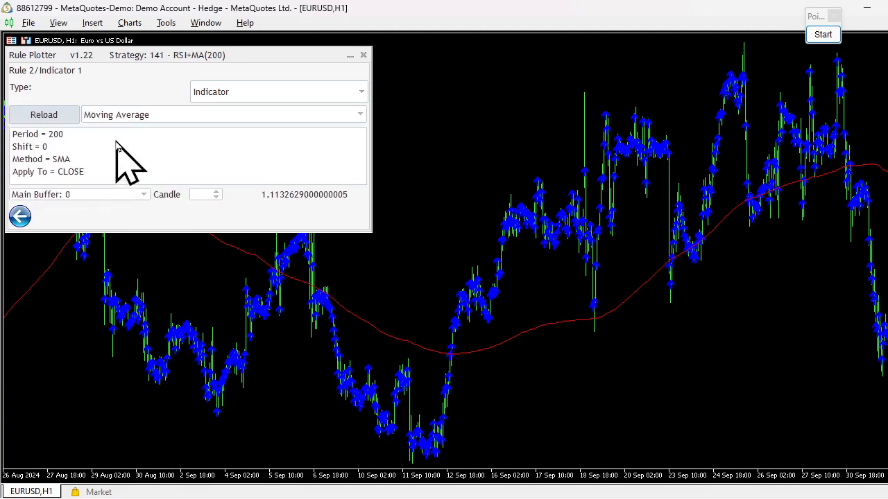
- Insert the Relative Strength Index oscillator on the chart with period 14 applied to Close
click(92, 23)
mouse_move(115, 39)
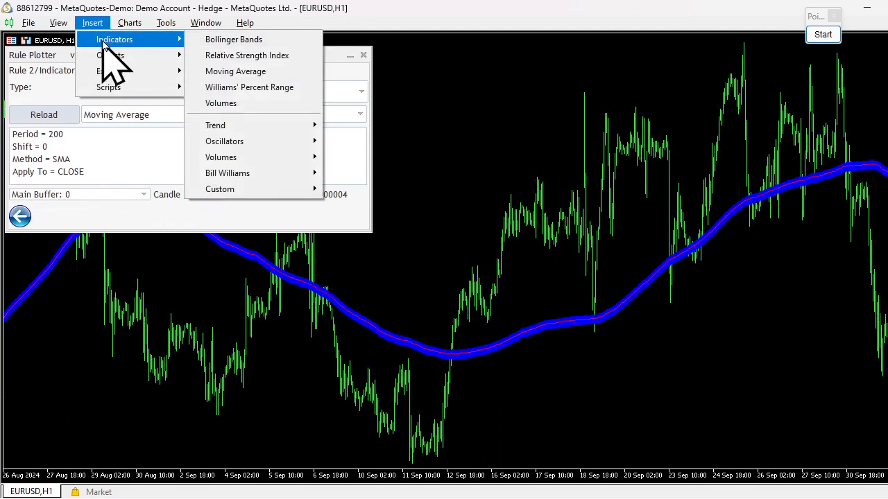
mouse_move(260, 142)
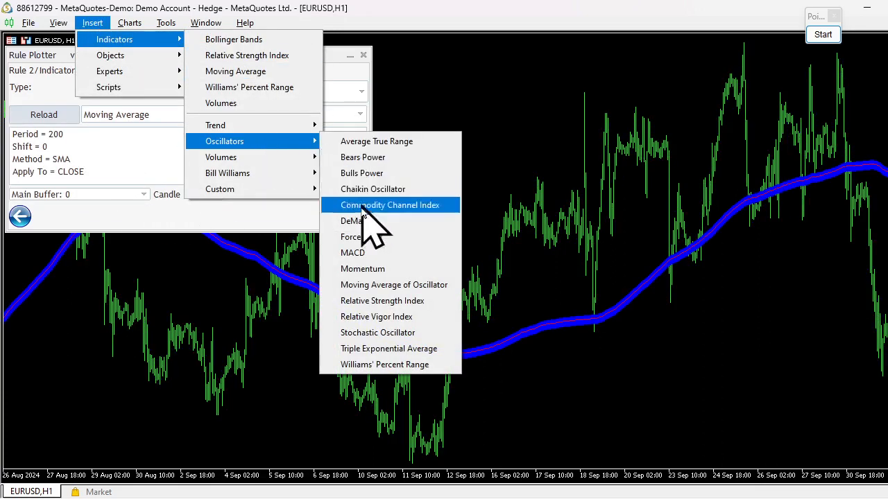
click(376, 301)
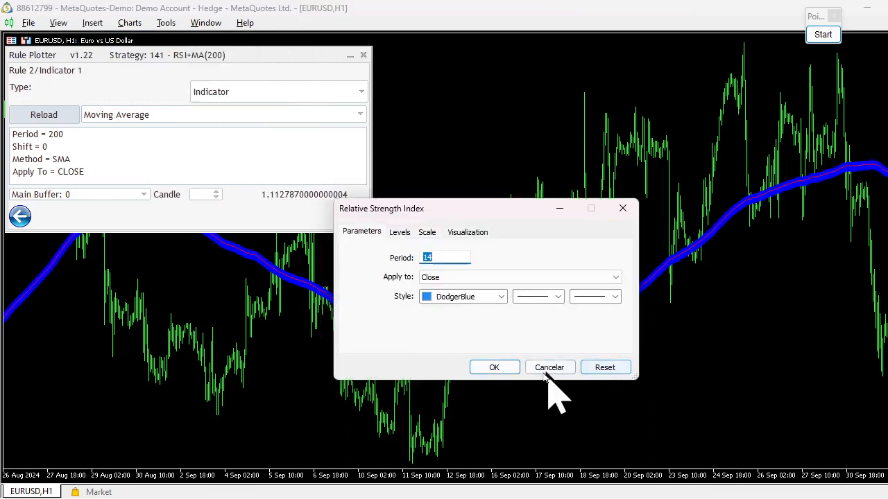
click(498, 369)
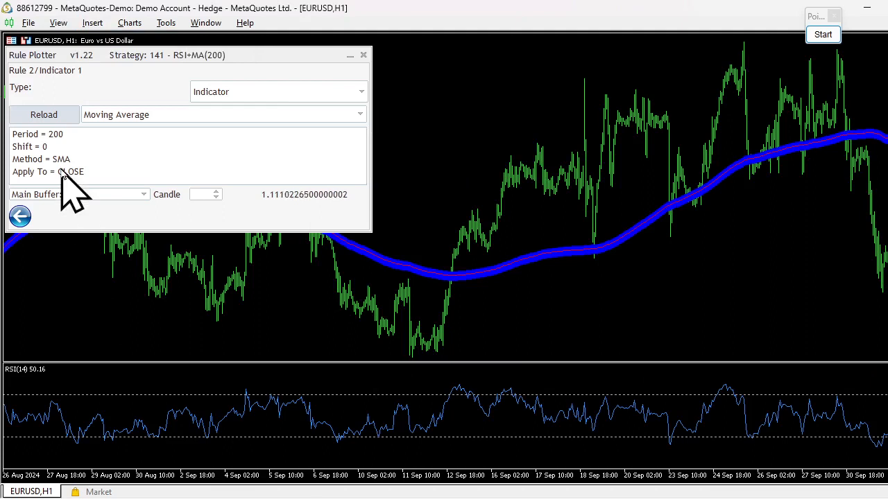
- Reload the chart's indicators, choose Relative Strength Index as buy Rule 2's first value, and return to the rule
click(142, 116)
click(45, 118)
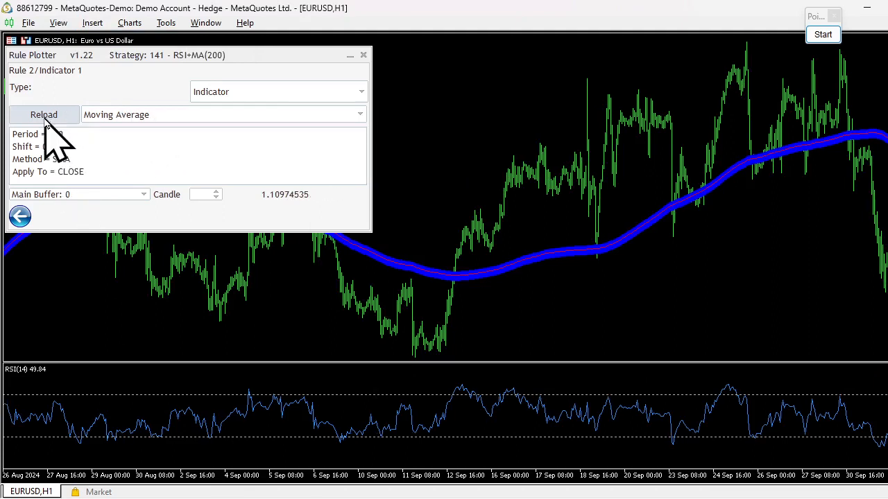
click(141, 120)
click(128, 143)
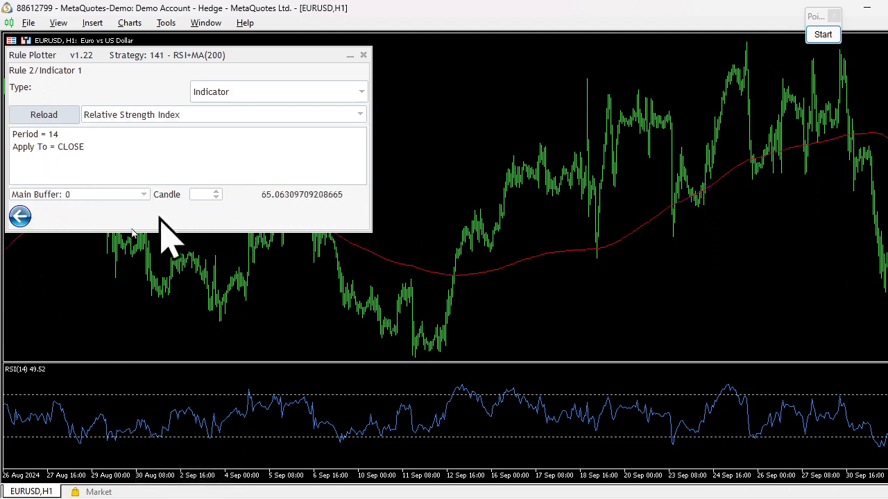
click(20, 217)
- Set Rule 2's comparison to Lower than with the Number 30 as second value, and return to the buy rule overview
click(184, 146)
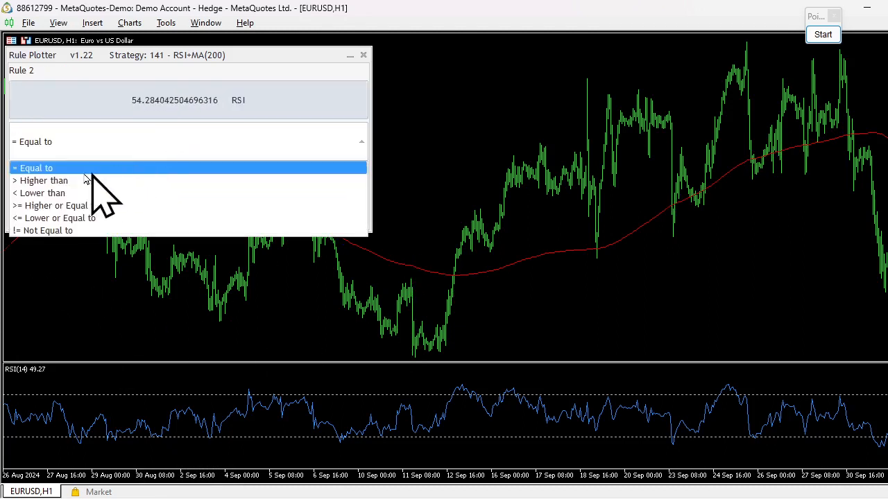
click(39, 194)
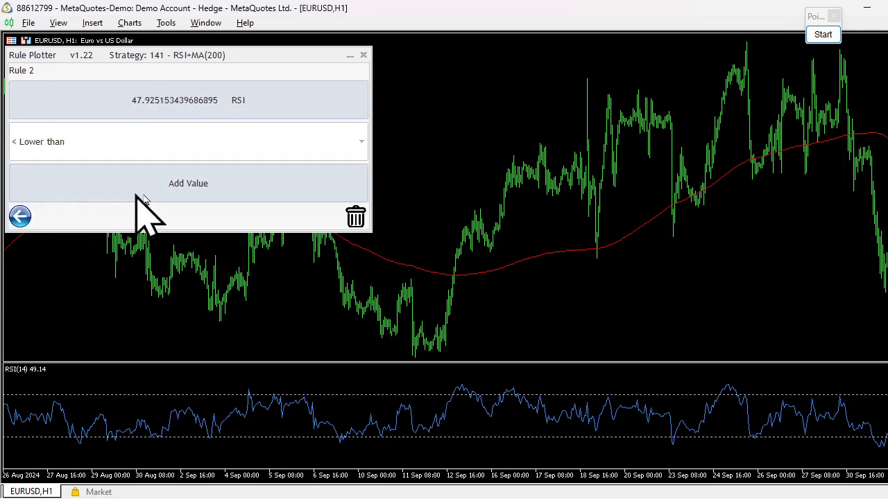
click(208, 191)
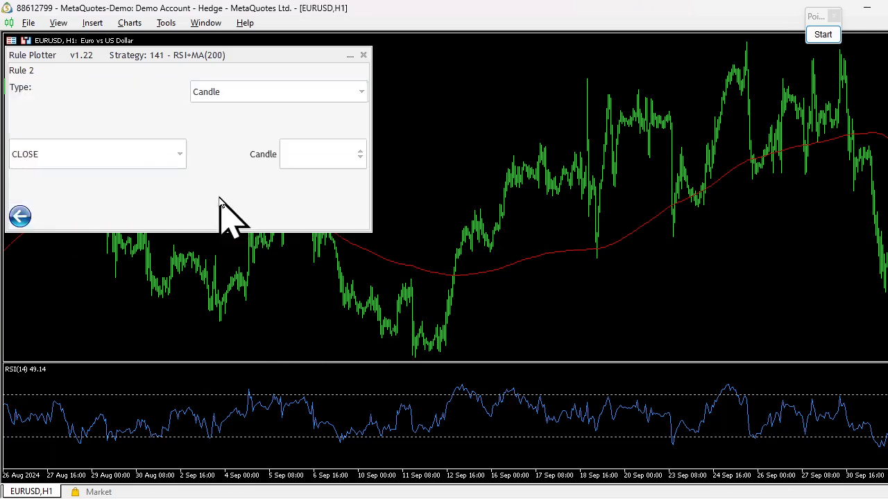
click(256, 91)
click(229, 121)
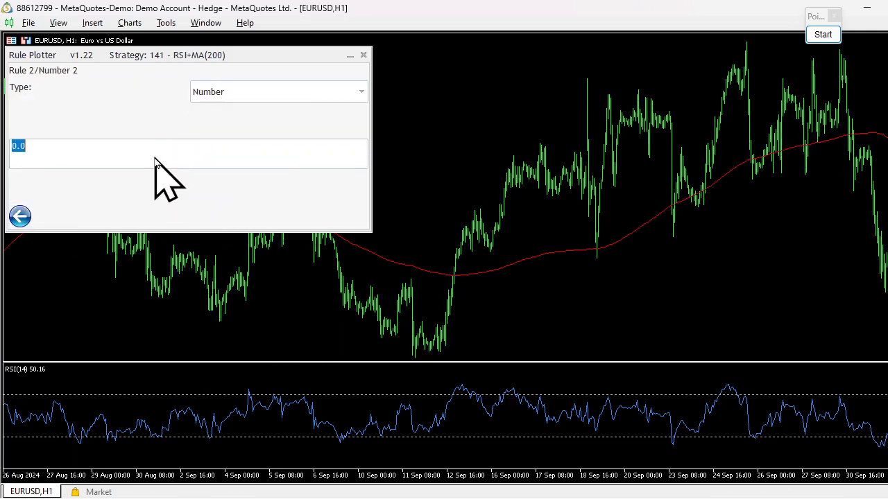
click(28, 217)
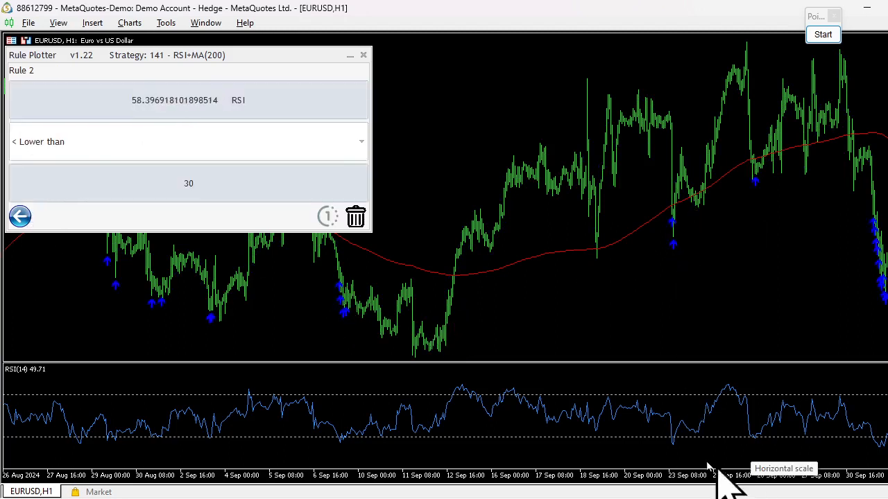
mouse_move(675, 444)
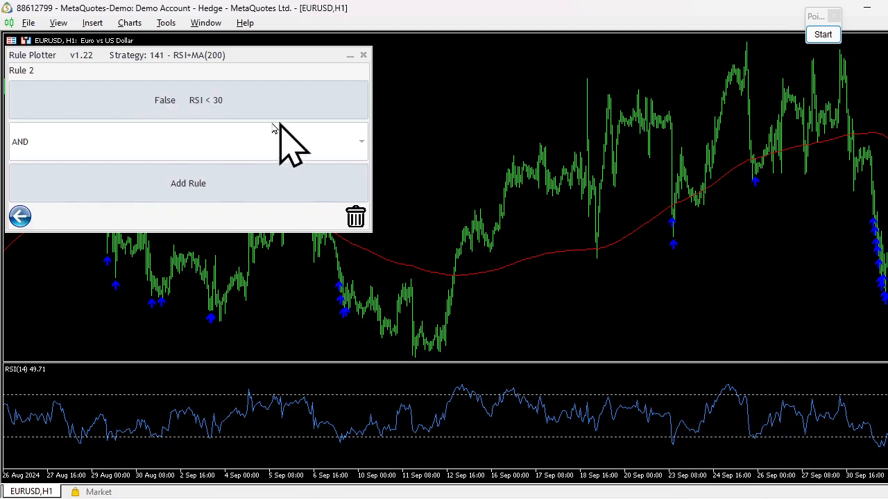
click(19, 217)
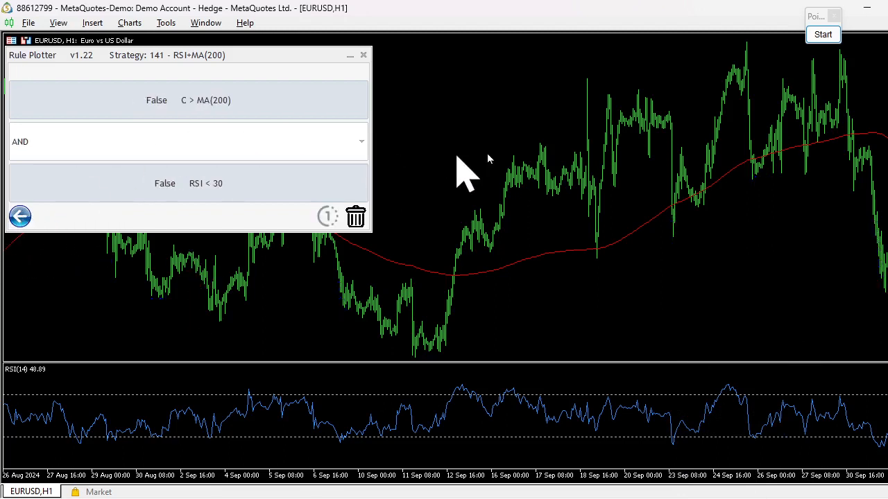
- Examine the buy signals produced by the combined MA(200) and RSI rules across the chart's earlier price history
drag(697, 163, 4, 374)
drag(453, 297, 887, 201)
drag(432, 267, 651, 192)
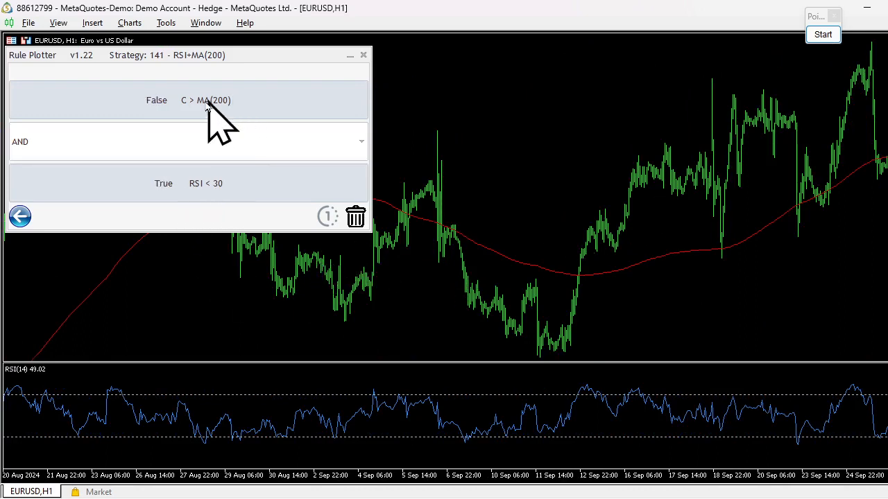
drag(179, 269, 824, 161)
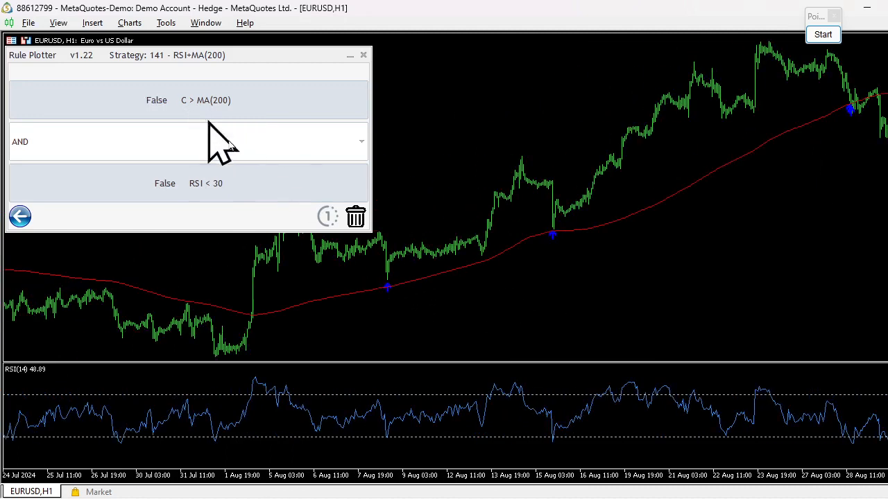
drag(401, 290, 472, 291)
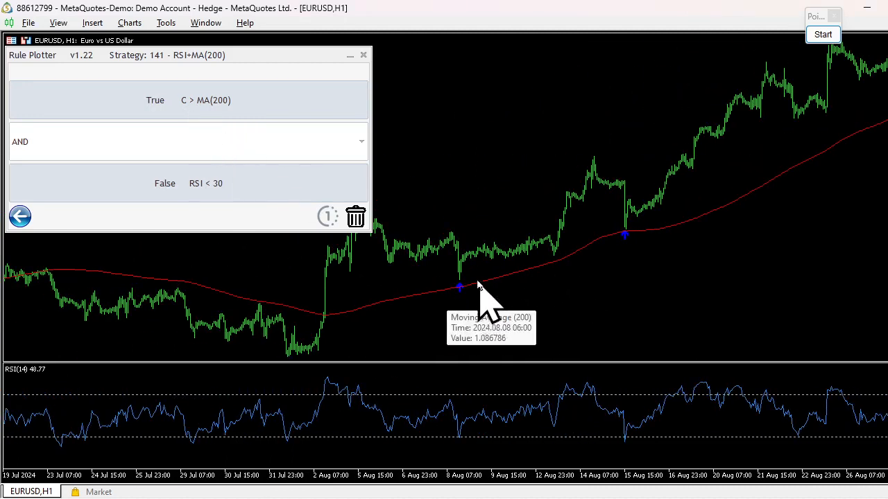
key(minus)
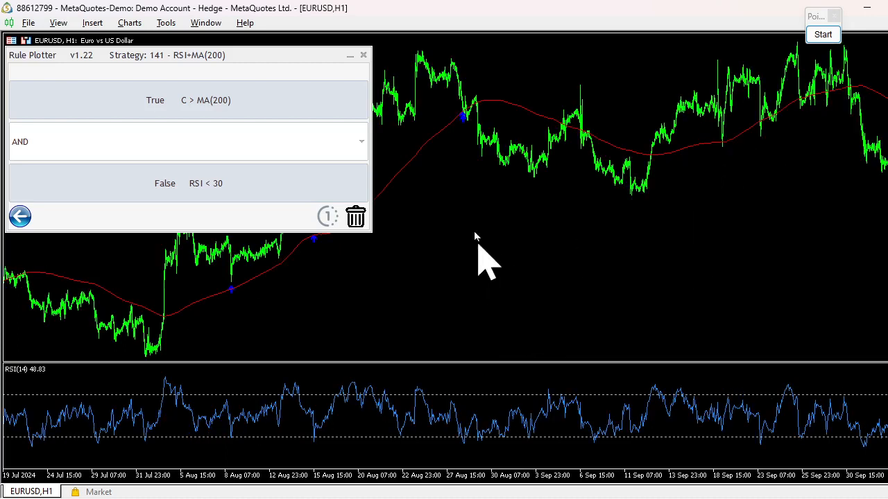
drag(474, 237, 856, 150)
drag(474, 272, 628, 239)
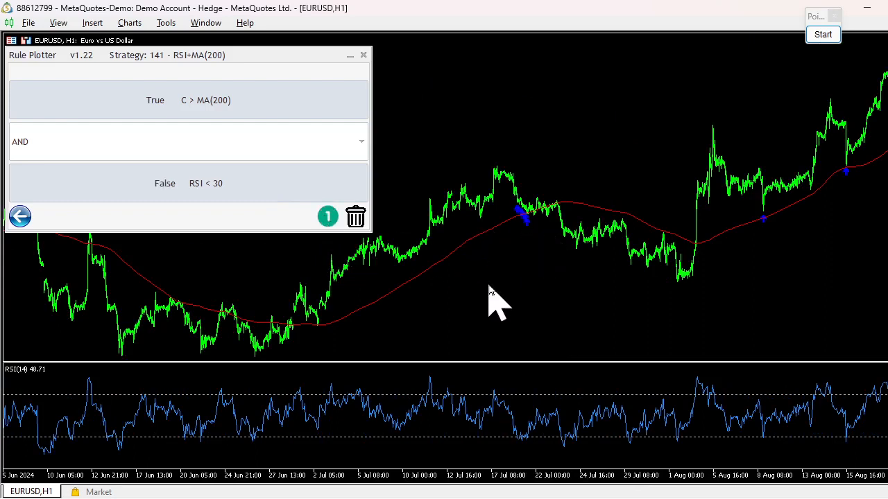
drag(534, 284, 583, 249)
- Switch to the sell signal for opening a position and add Rule 1 with the candle CLOSE as first value
click(21, 218)
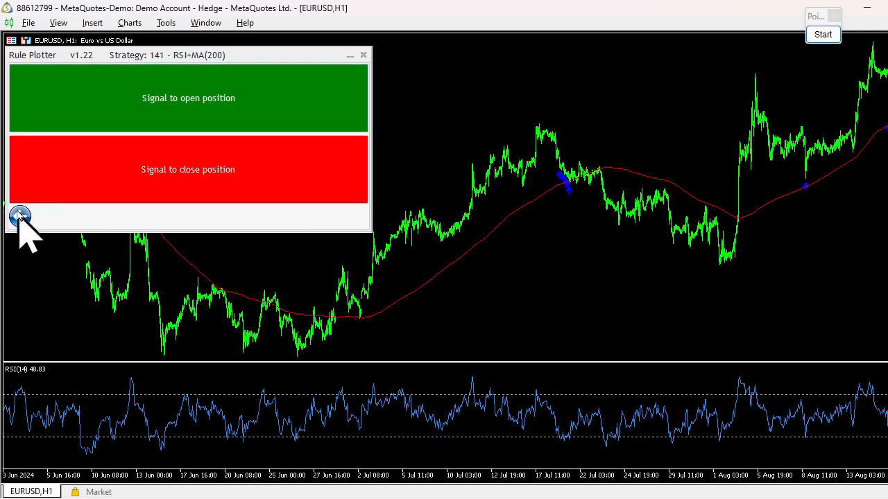
click(19, 219)
click(236, 182)
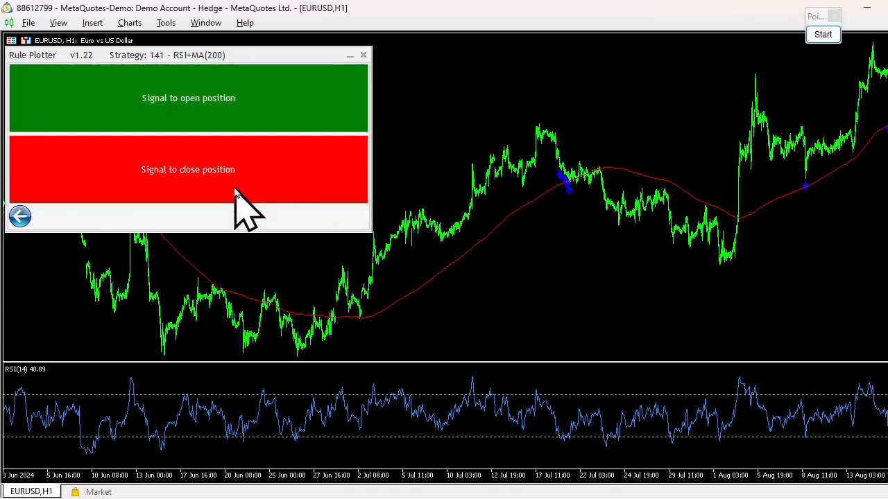
click(259, 111)
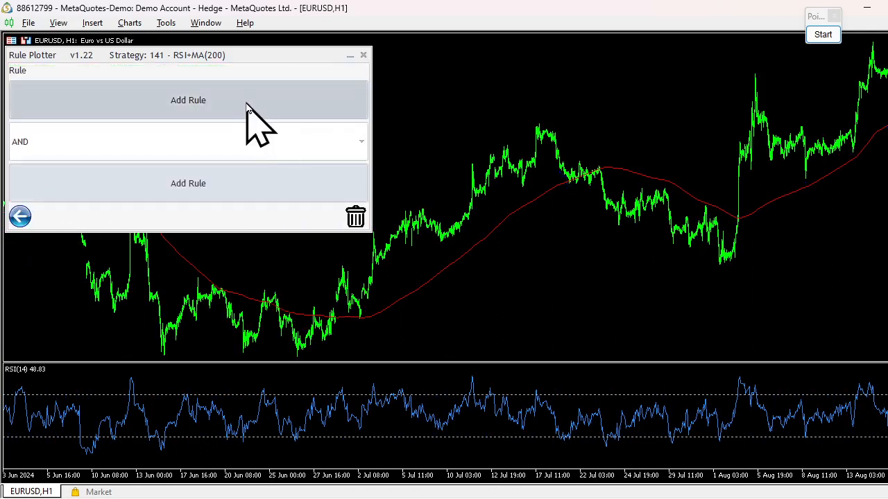
click(246, 104)
click(243, 106)
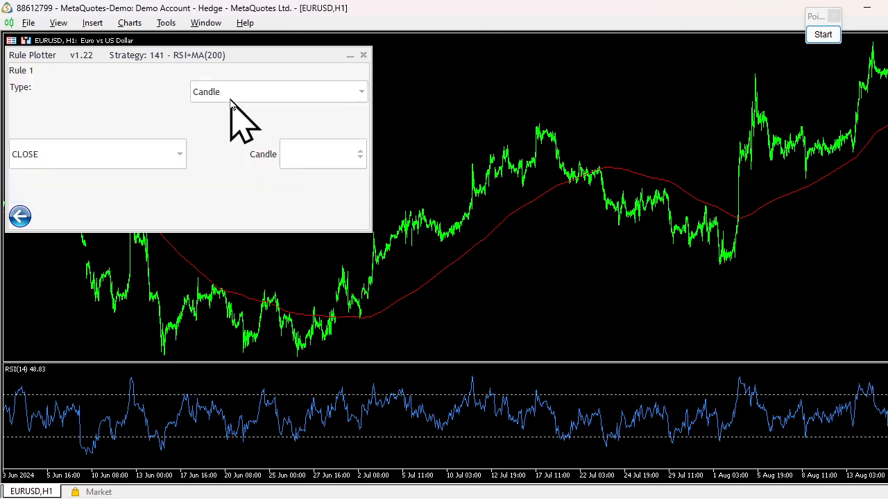
click(20, 217)
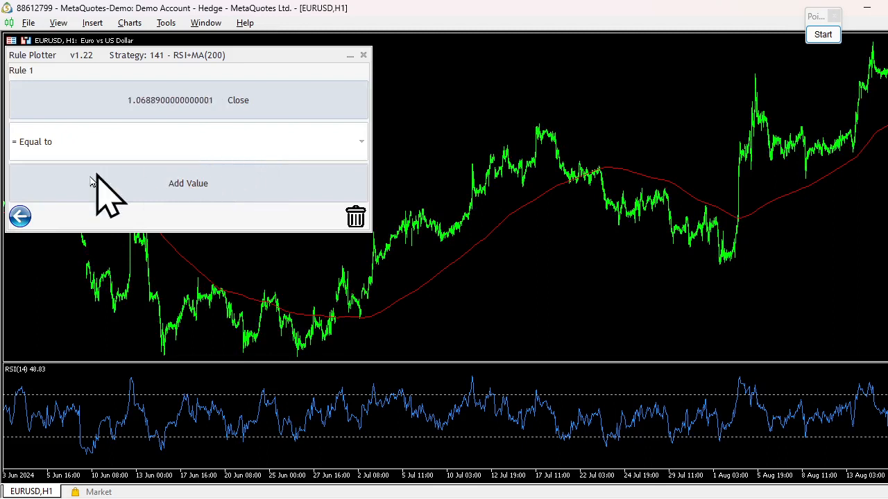
- Set sell Rule 1's comparison to Lower than and add a second value of type Indicator
click(62, 151)
click(30, 194)
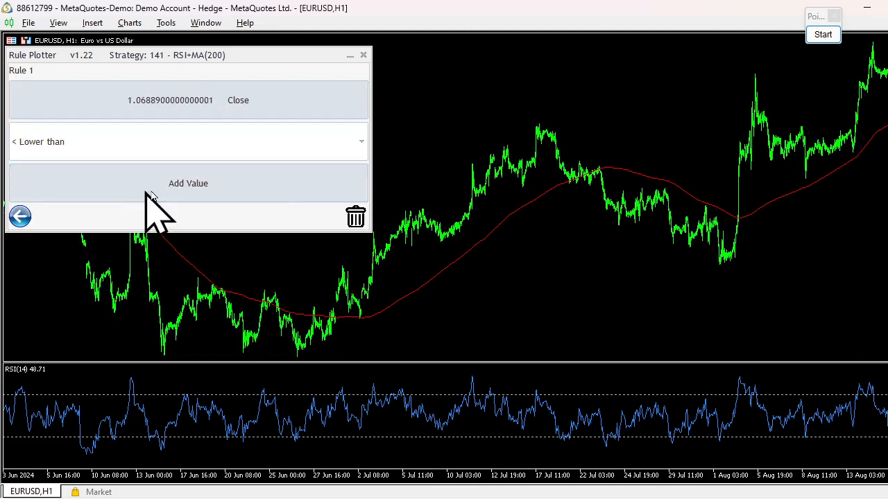
click(263, 186)
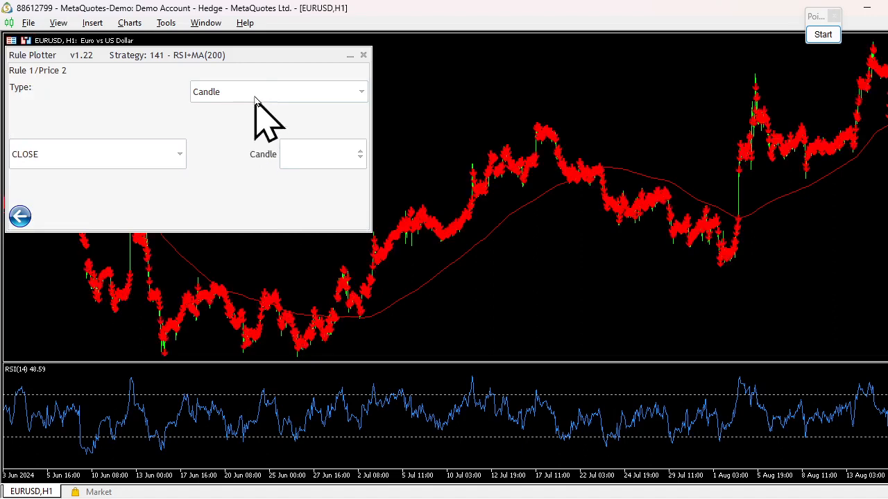
click(256, 97)
click(212, 148)
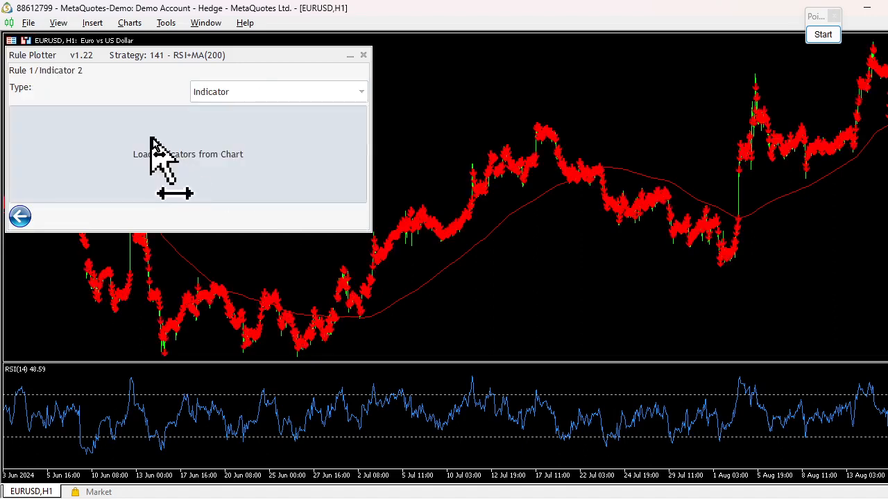
- Choose the Moving Average with period 200 as sell Rule 1's second value and return to the sell rule overview
click(198, 117)
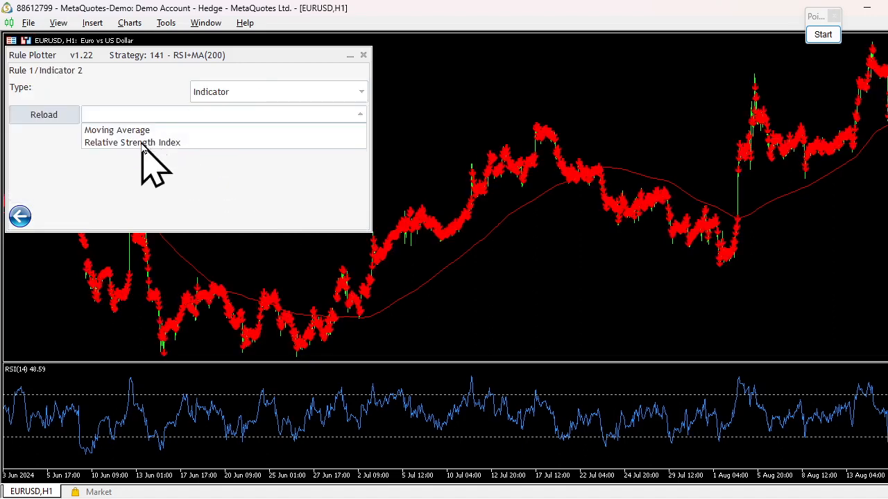
click(118, 130)
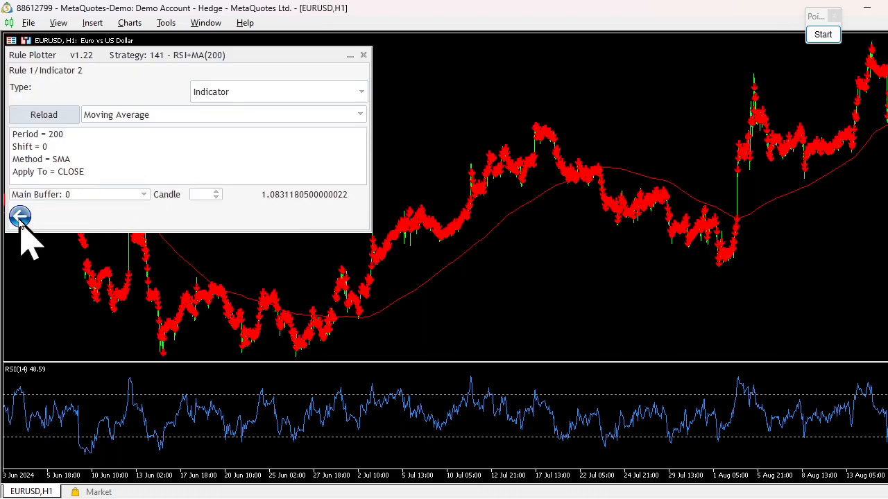
scroll(605, 292, up, 3)
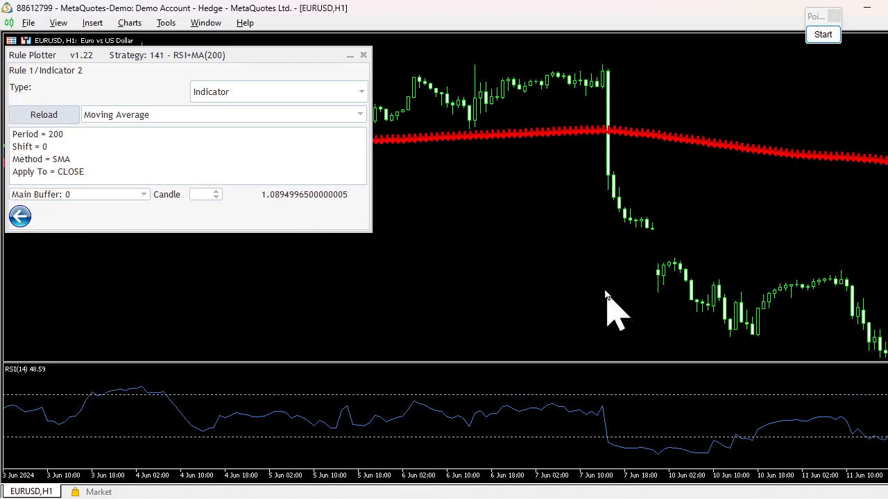
click(22, 218)
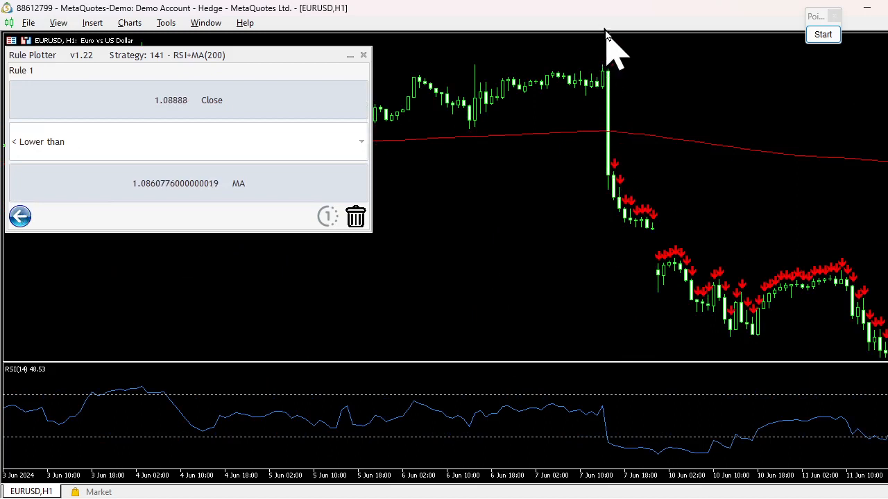
click(16, 224)
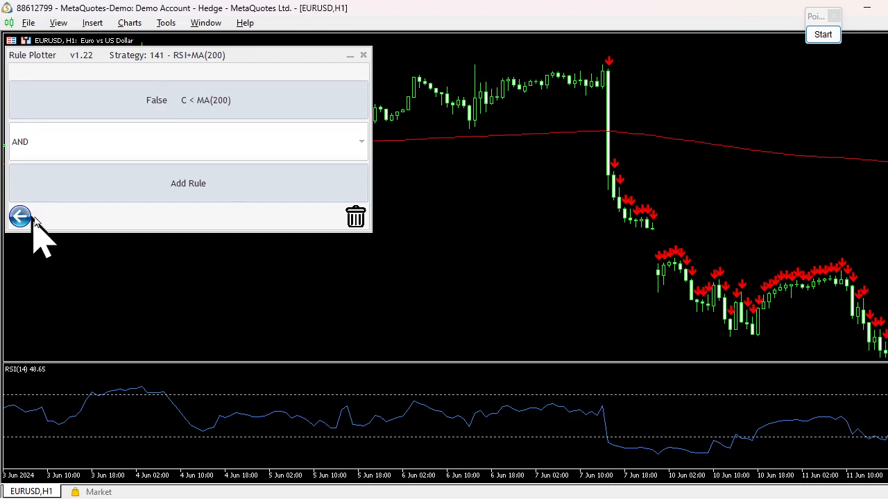
- Add a second sell rule with a first value of type Indicator and choose Relative Strength Index for it
click(208, 185)
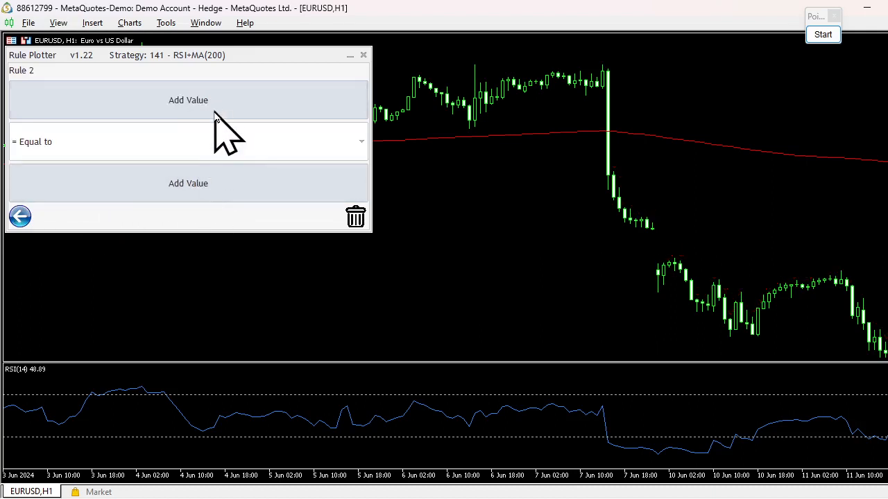
click(215, 112)
click(232, 94)
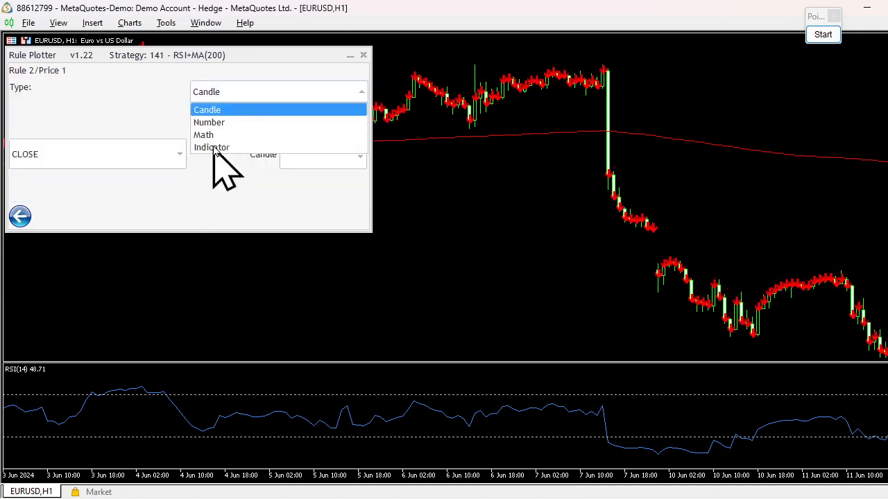
click(211, 147)
click(210, 115)
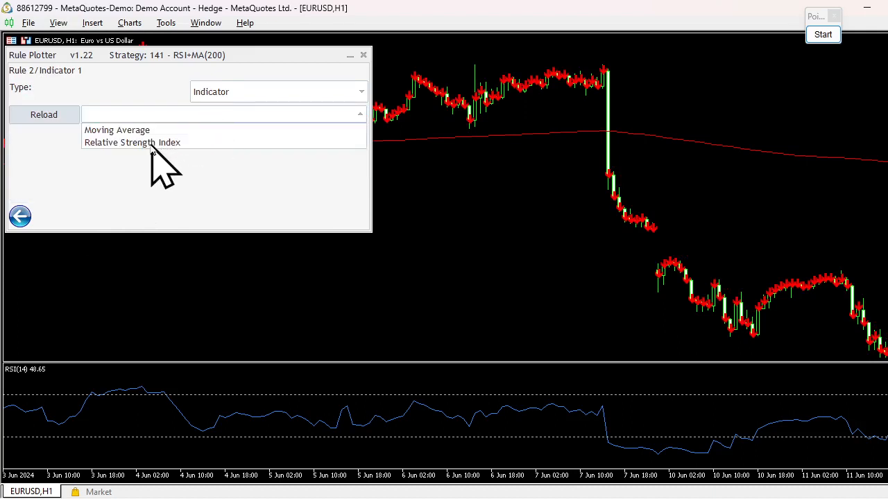
click(144, 142)
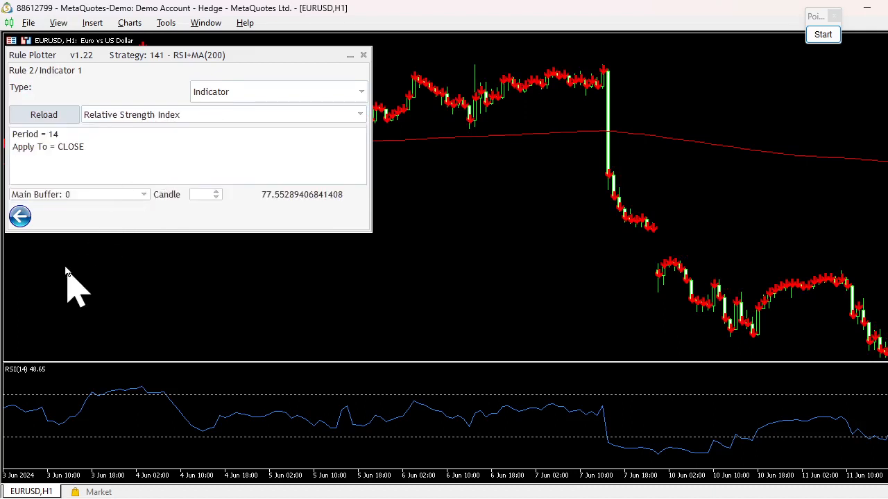
- Return to sell Rule 2 and set its comparison for the RSI to Higher than
click(17, 222)
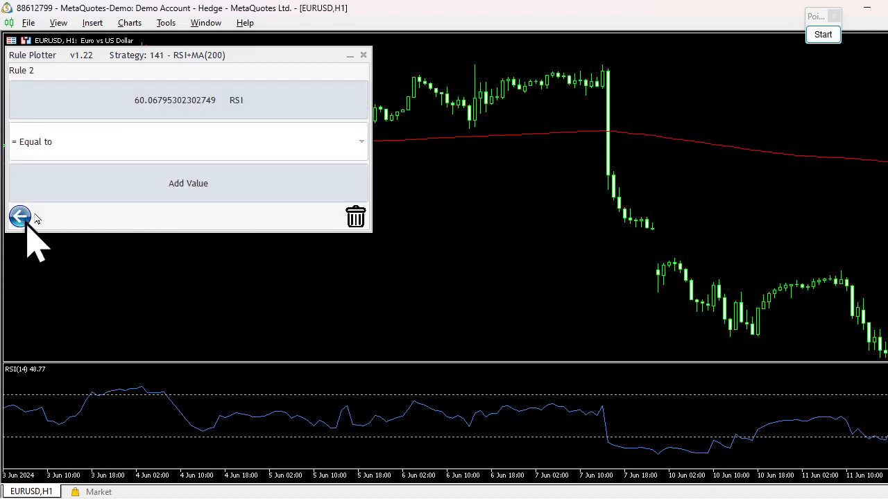
click(129, 151)
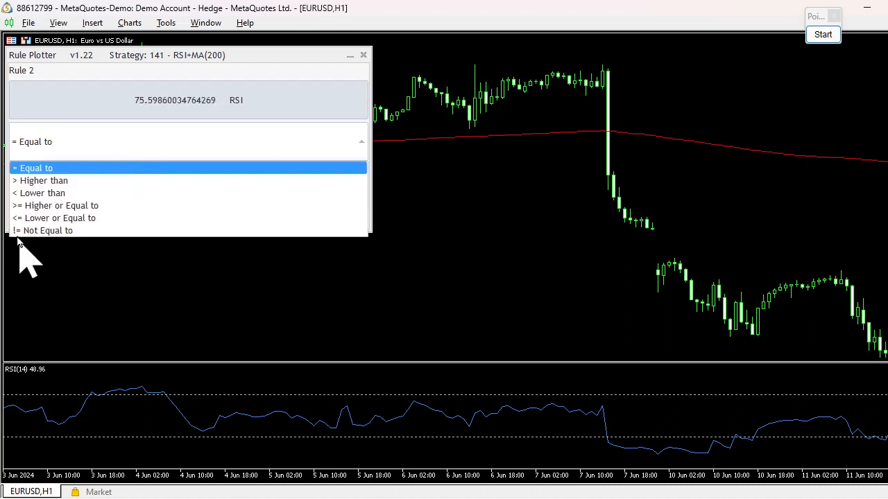
click(39, 182)
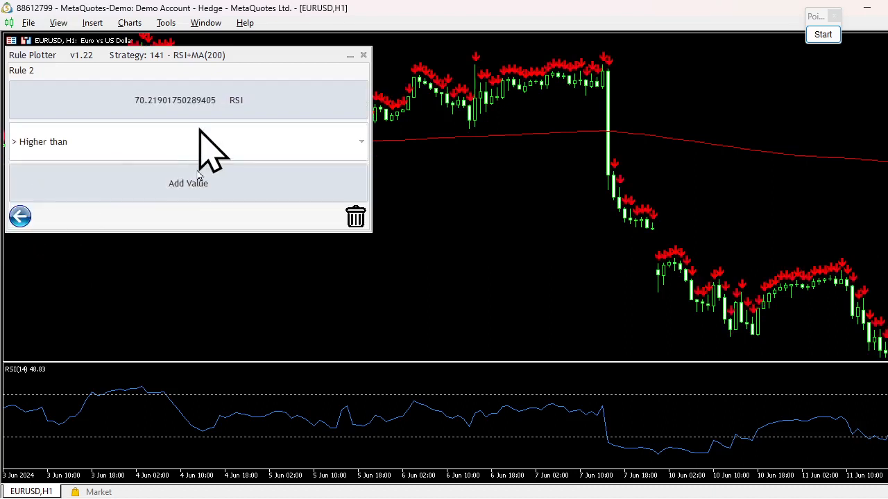
- Add the number 70 as sell Rule 2's second value and return to the overview of both sell rules
click(223, 185)
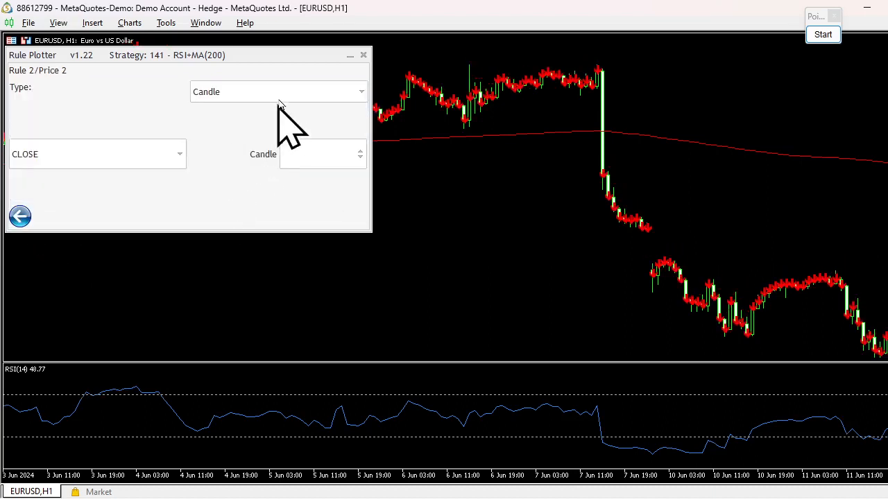
click(242, 93)
click(208, 123)
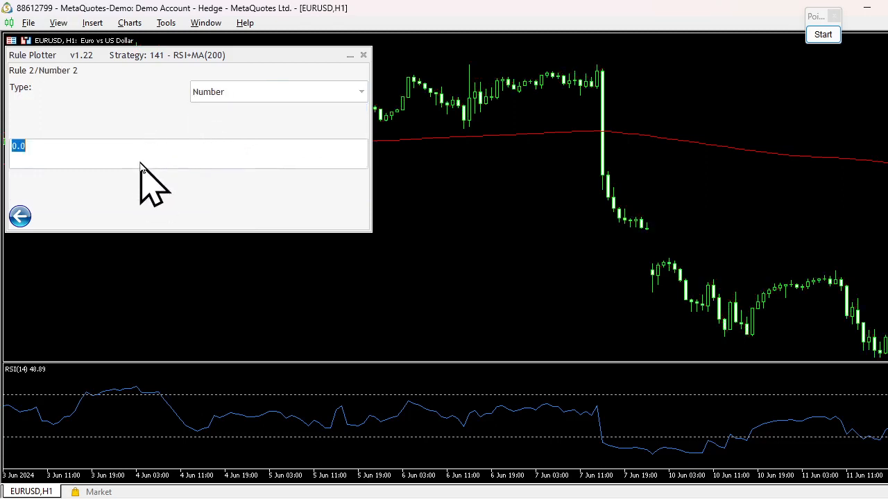
text(70)
click(19, 218)
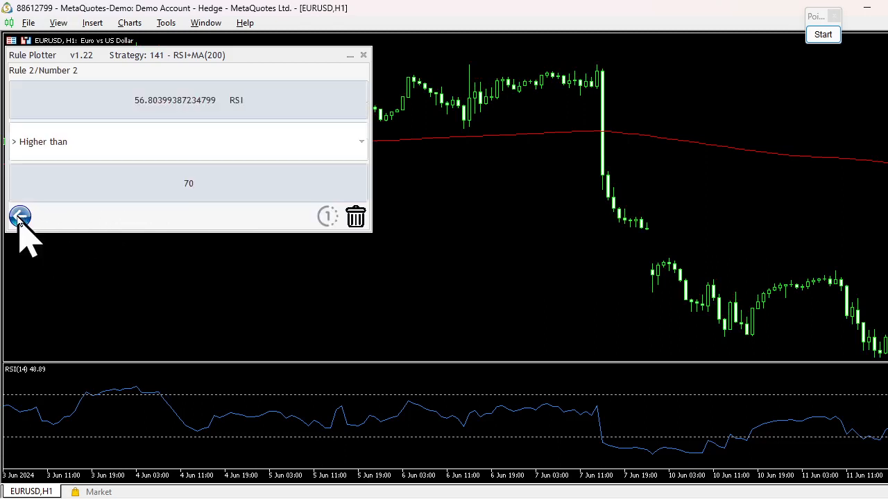
mouse_move(508, 355)
mouse_down()
mouse_move(630, 321)
mouse_move(790, 250)
mouse_up()
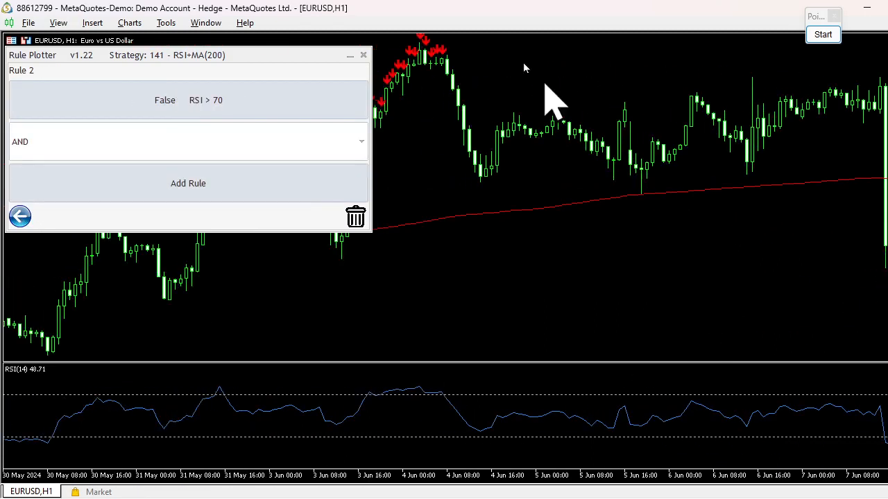
drag(452, 104, 657, 97)
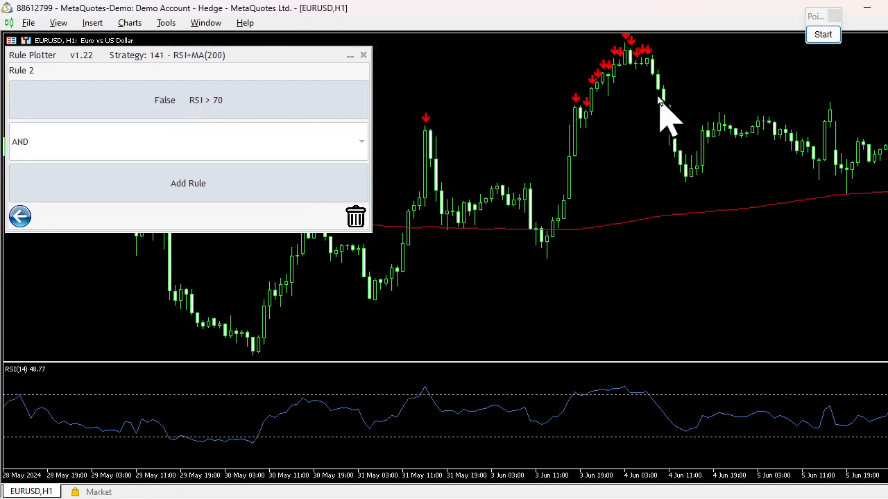
click(20, 217)
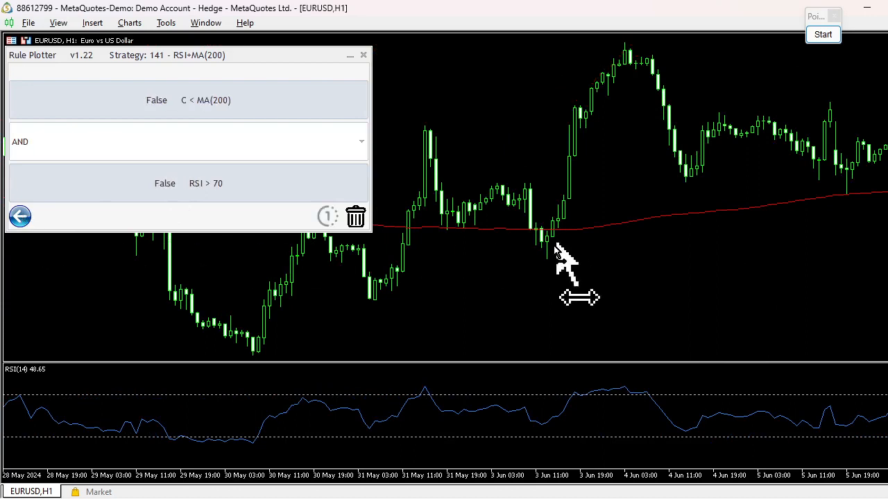
- Examine the combined sell rules' signals on the EURUSD chart back through 2024 and 2023
drag(554, 242, 440, 281)
key(minus)
key(minus)
key(minus)
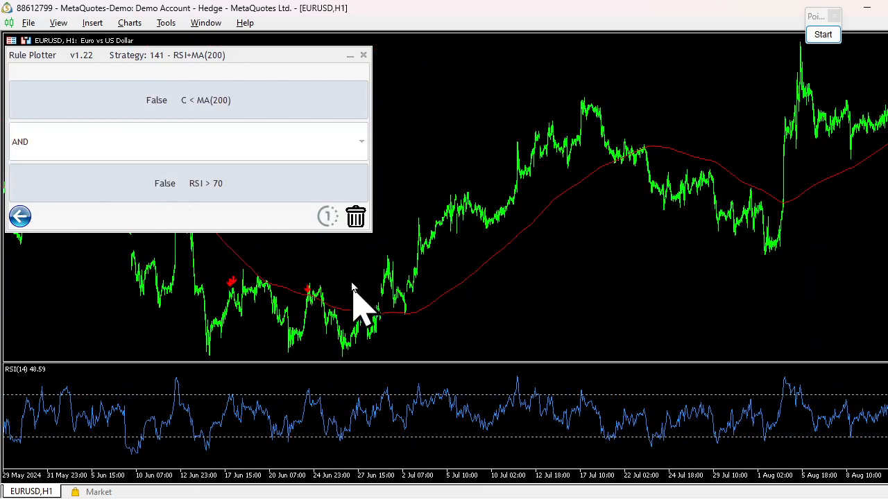
drag(352, 286, 777, 236)
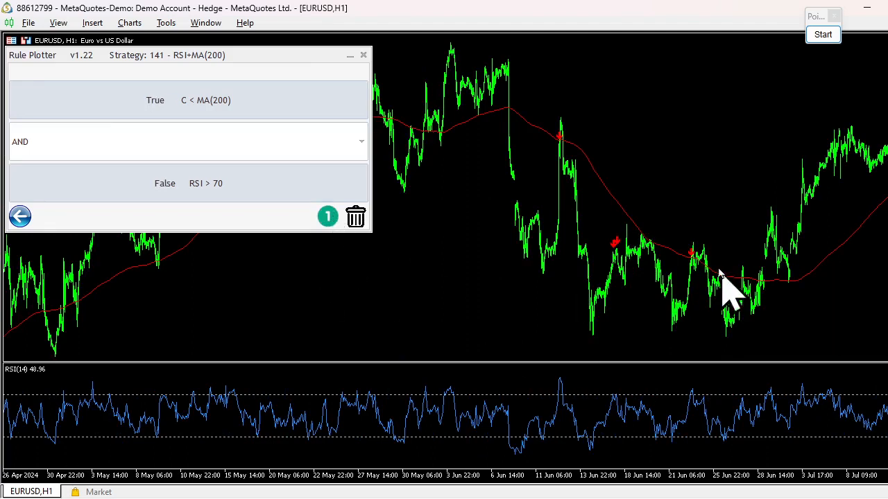
drag(722, 274, 548, 279)
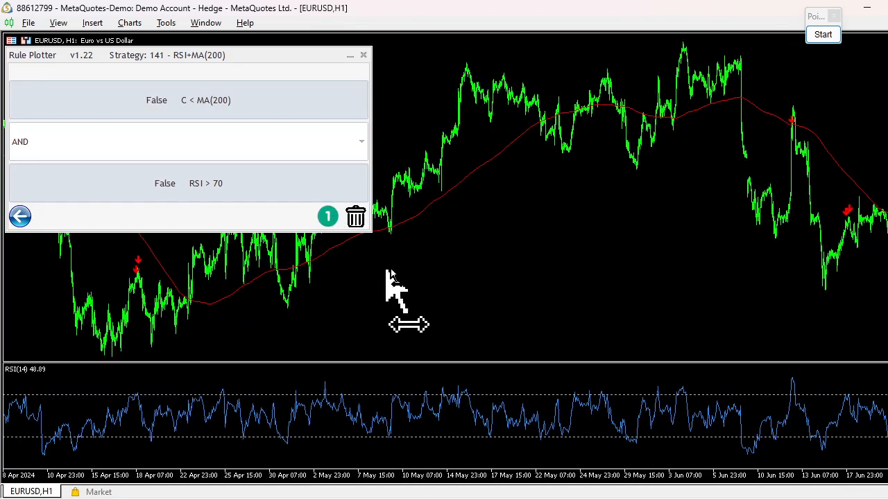
drag(392, 275, 875, 139)
drag(530, 251, 828, 157)
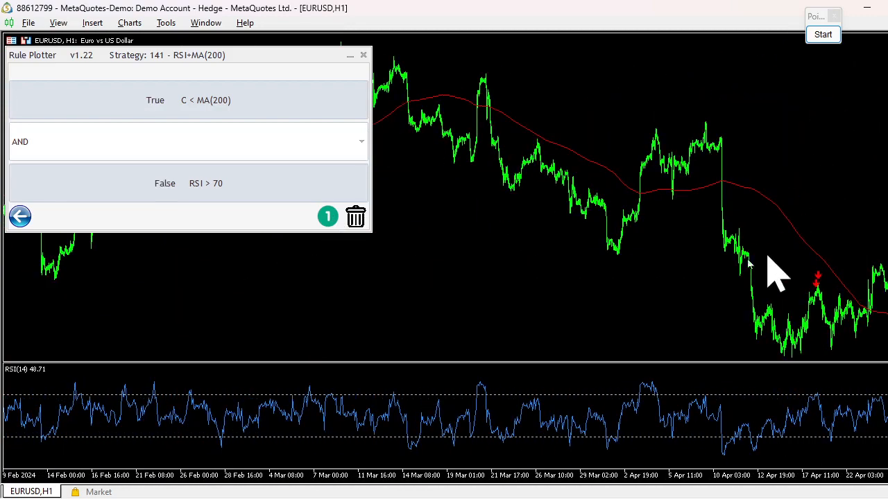
drag(775, 274, 886, 166)
drag(485, 305, 882, 159)
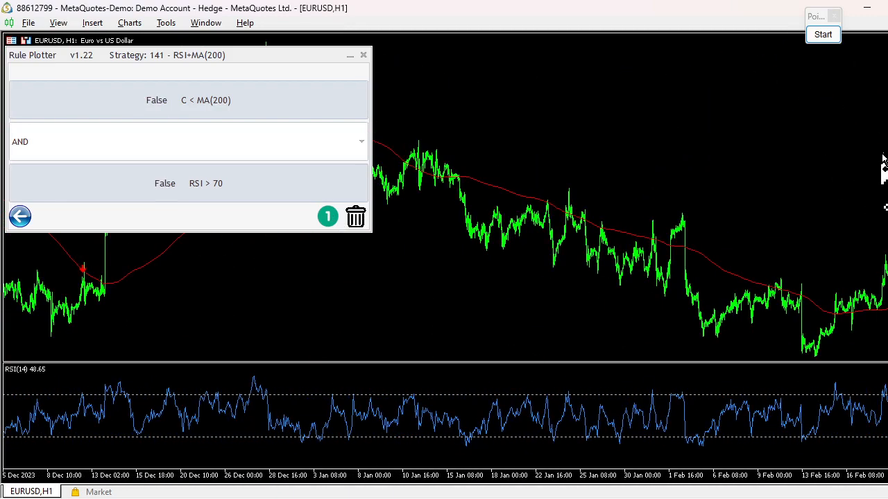
drag(603, 251, 886, 166)
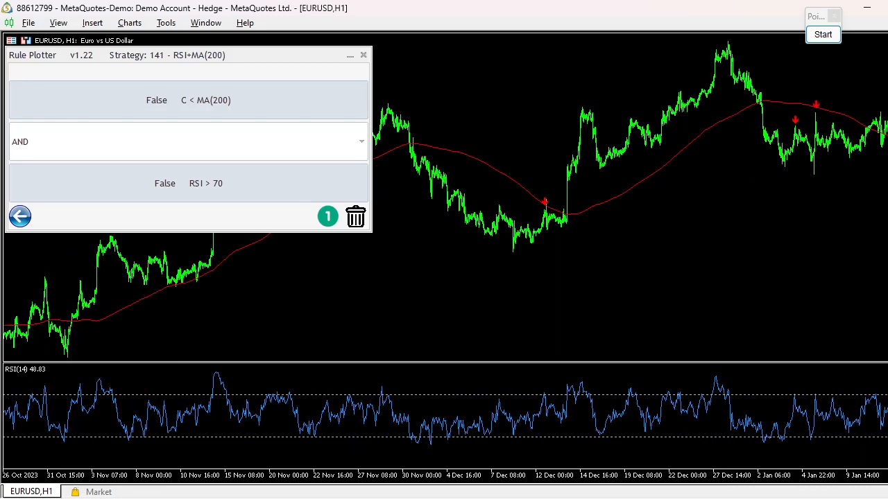
drag(747, 249, 886, 167)
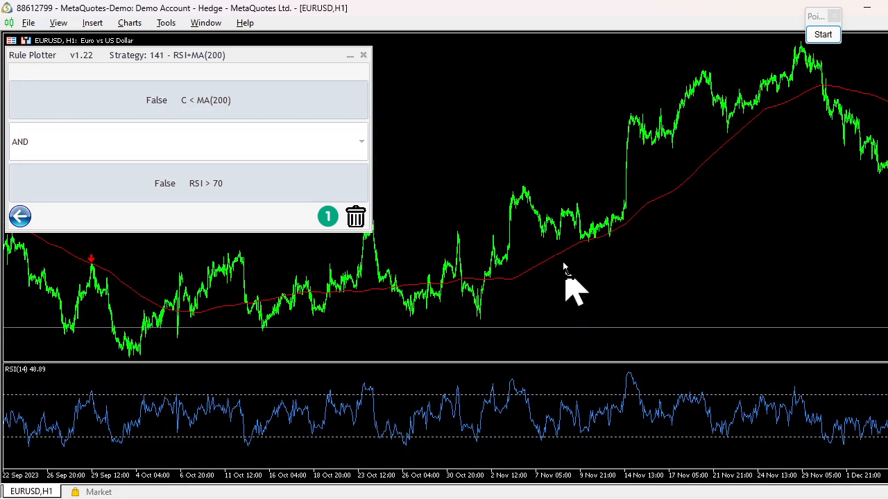
drag(563, 267, 872, 188)
drag(535, 257, 865, 236)
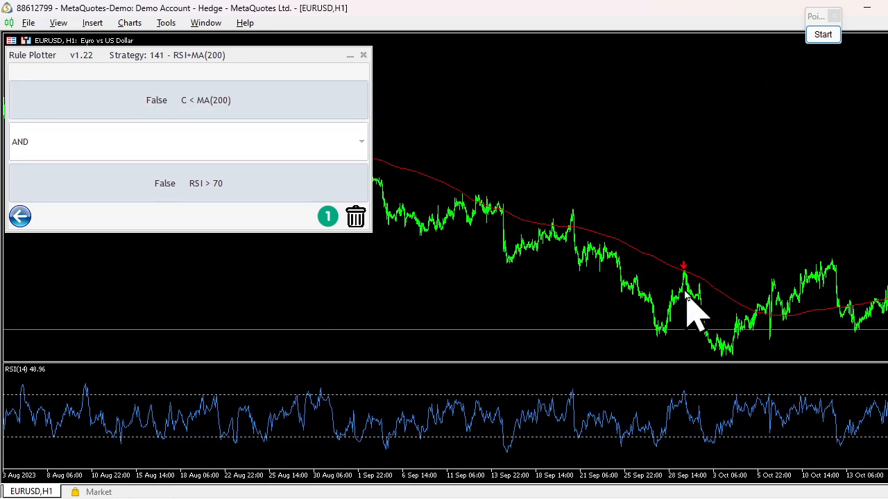
mouse_move(549, 268)
mouse_down()
mouse_move(632, 280)
mouse_move(590, 284)
mouse_move(789, 326)
mouse_move(697, 294)
mouse_move(742, 279)
mouse_up()
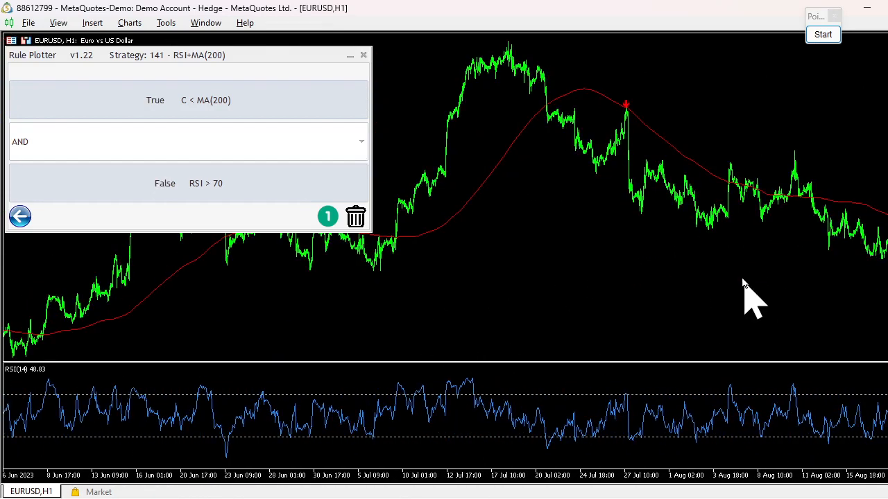
drag(583, 254, 733, 297)
drag(624, 258, 852, 195)
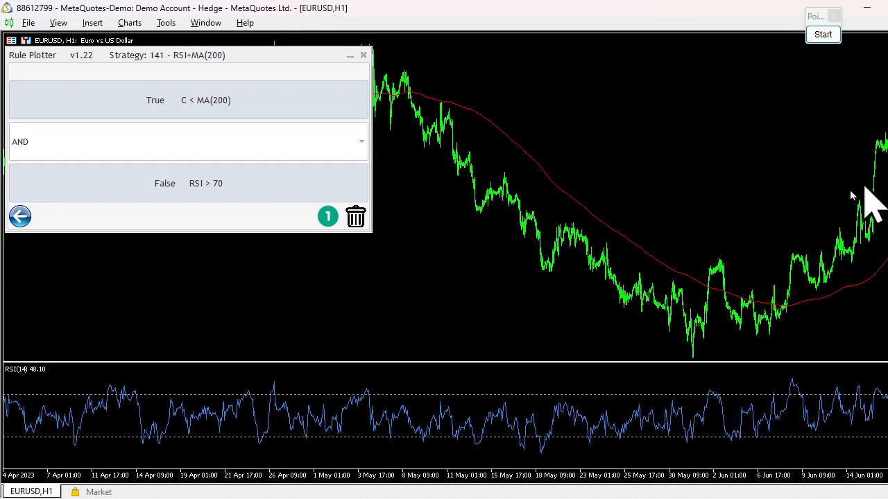
drag(360, 331, 616, 282)
- Return to the strategy's buy and sell rule choice and examine both signal types across the chart history
click(18, 217)
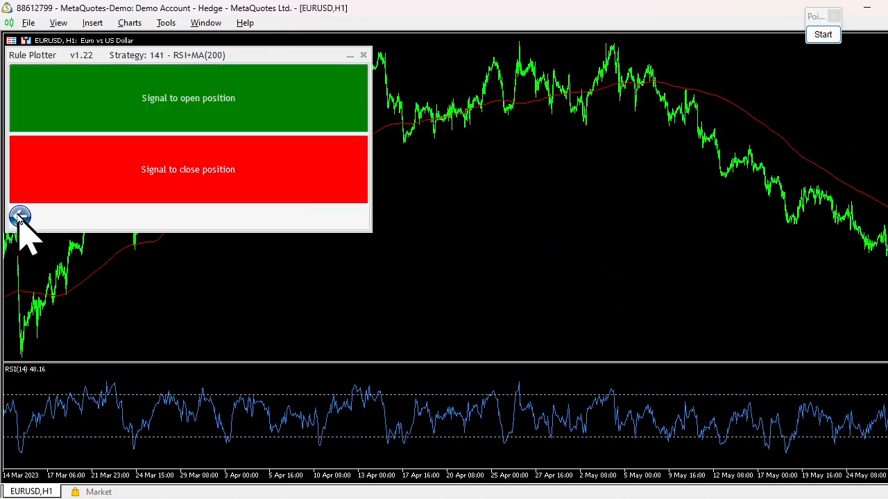
click(19, 217)
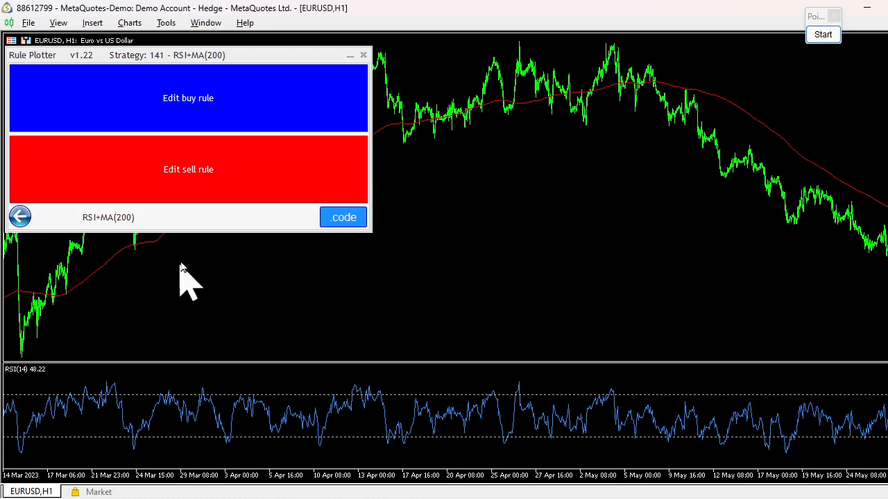
drag(180, 267, 798, 252)
drag(411, 279, 857, 194)
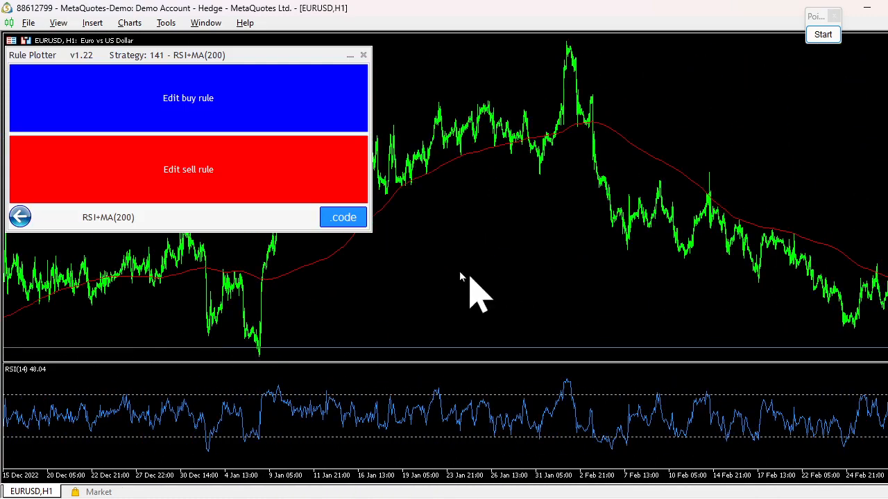
drag(470, 279, 881, 216)
key(End)
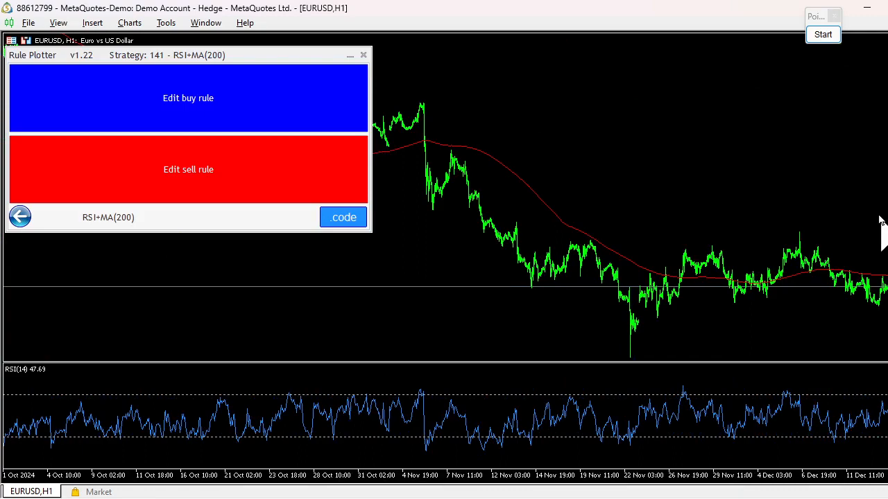
drag(396, 278, 763, 257)
drag(659, 307, 614, 284)
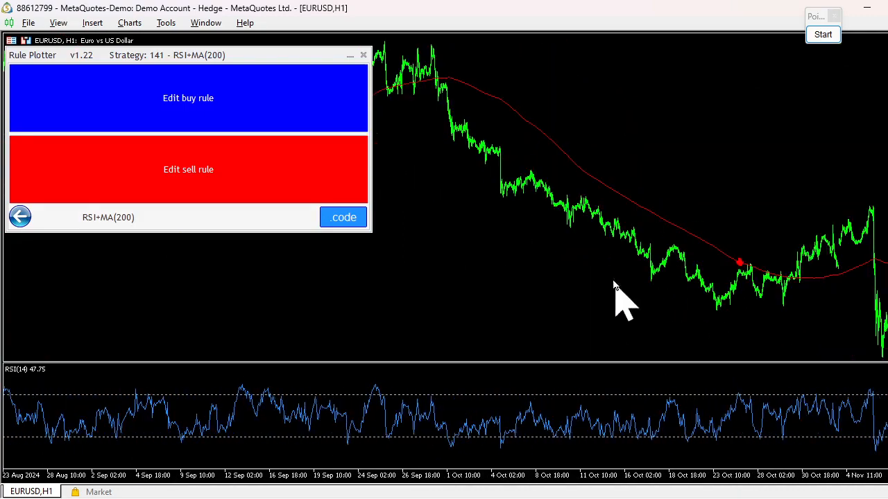
scroll(616, 275, down, 3)
drag(338, 256, 789, 242)
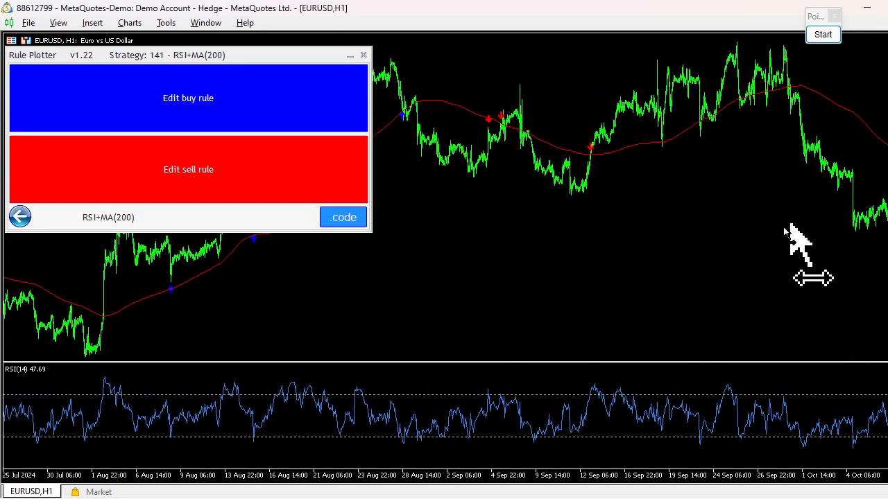
drag(570, 229, 813, 205)
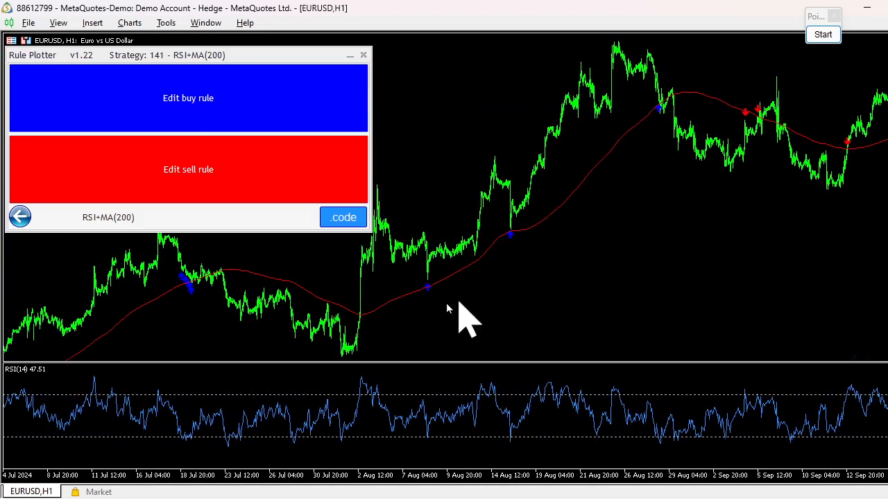
drag(484, 262, 742, 278)
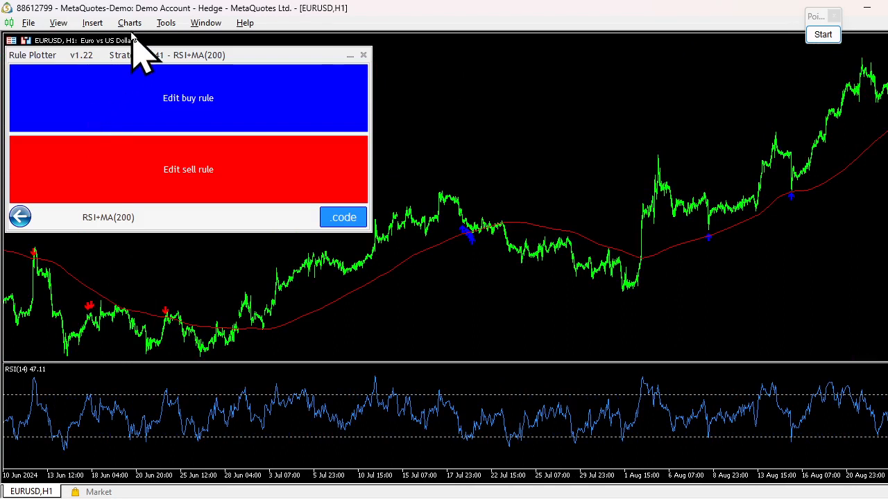
- Generate the code of the RSI+MA(200) strategy, check the created .mq5 file's path and dismiss the alert
click(168, 23)
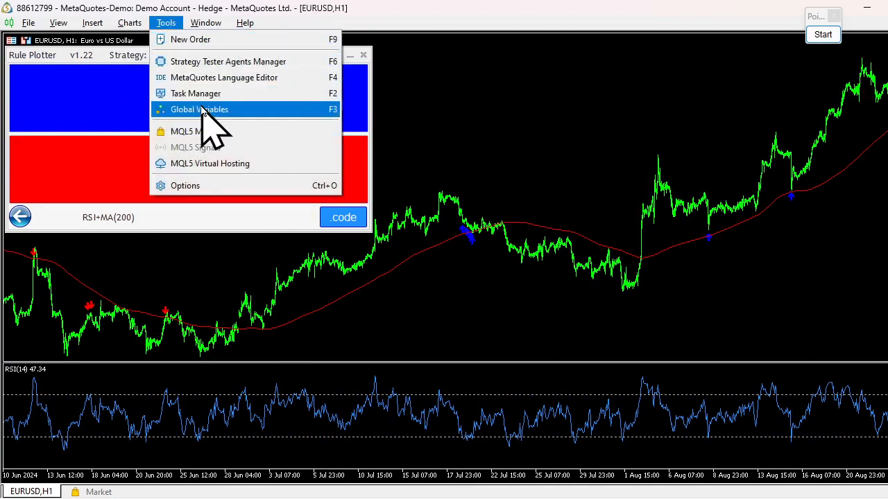
click(520, 94)
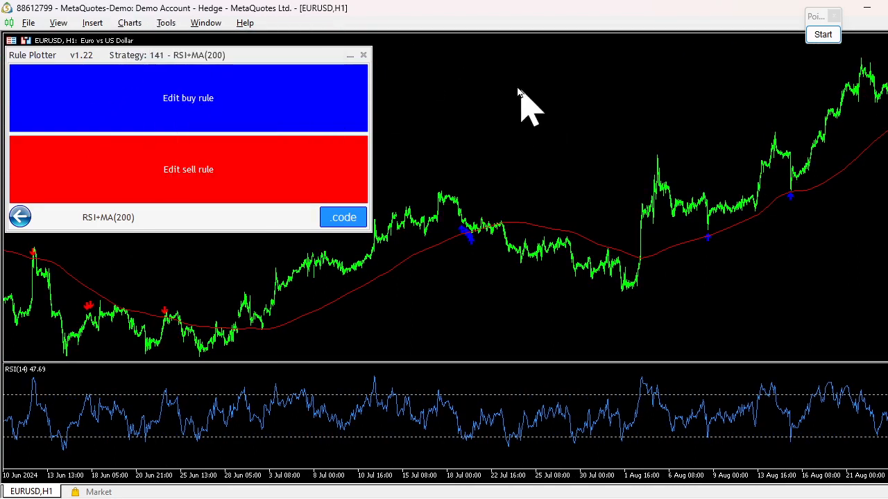
click(343, 220)
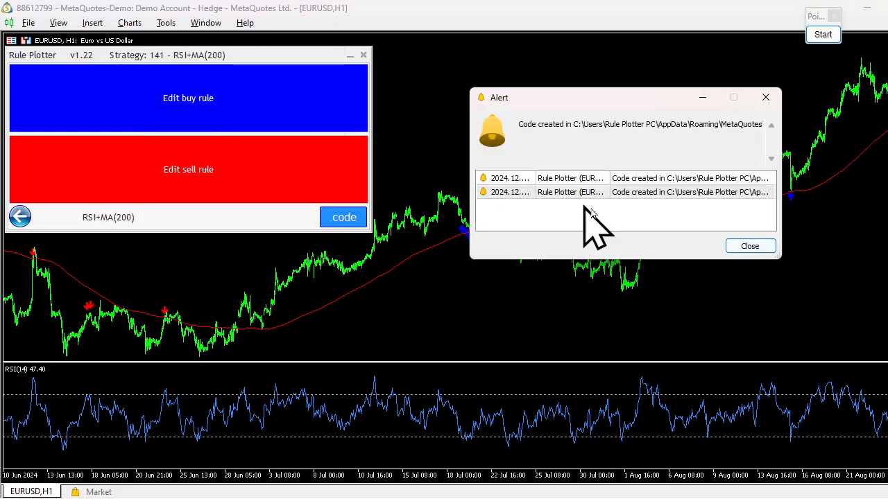
drag(527, 125, 832, 123)
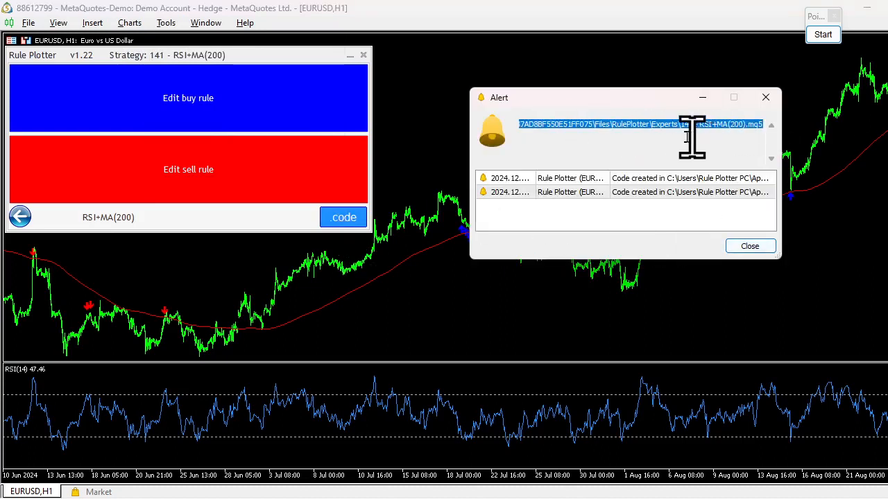
click(759, 247)
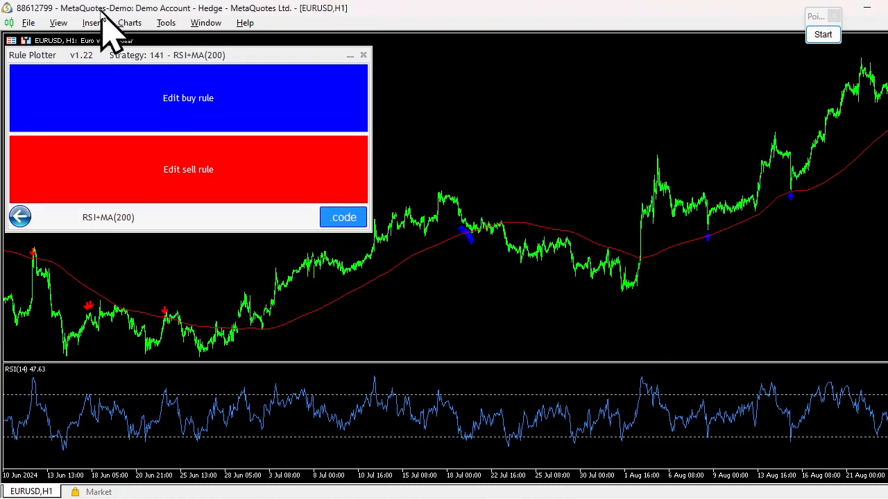
- Switch to MetaEditor and close the open file 139 - rsi+ma200+engoulfing+supports-and-resistances.mq5
click(167, 23)
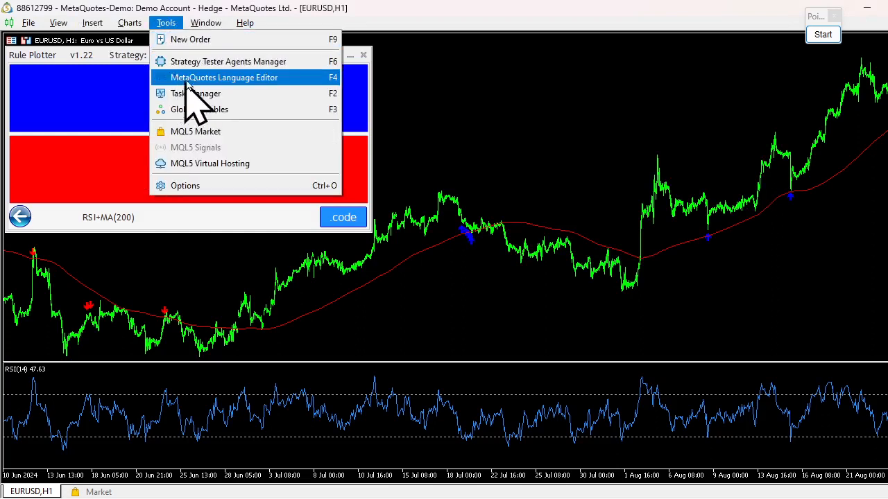
click(333, 82)
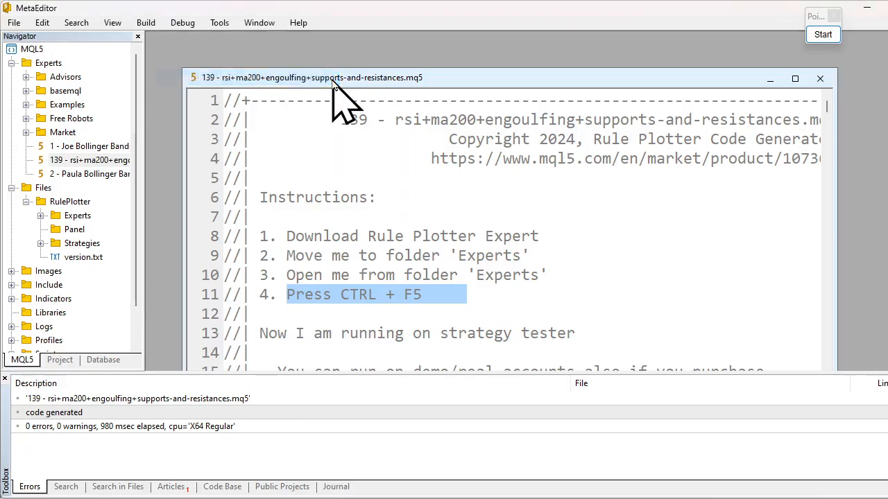
click(820, 78)
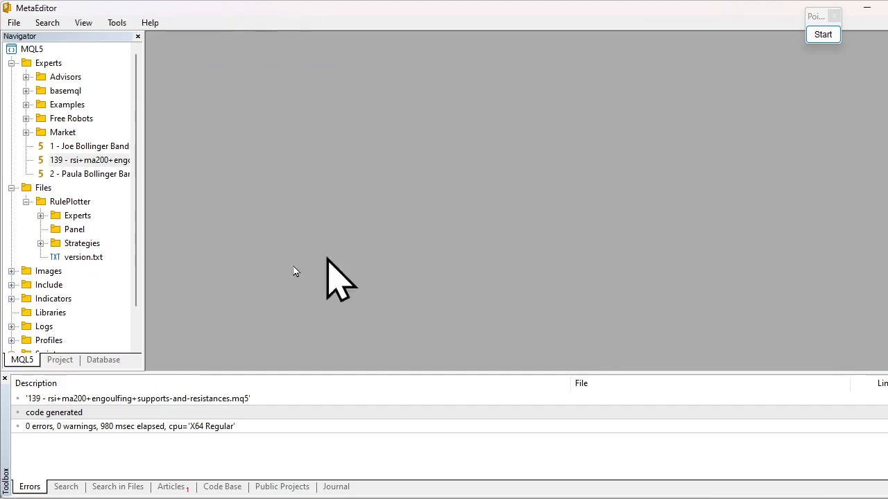
- Collapse the Experts and Files folders in the Navigator tree and expand Files down to the RulePlotter folder's contents
click(12, 64)
click(10, 77)
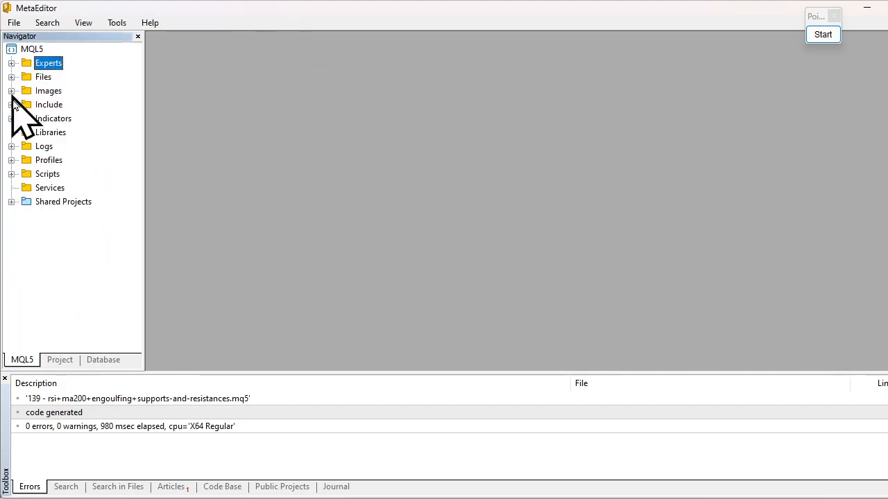
click(42, 77)
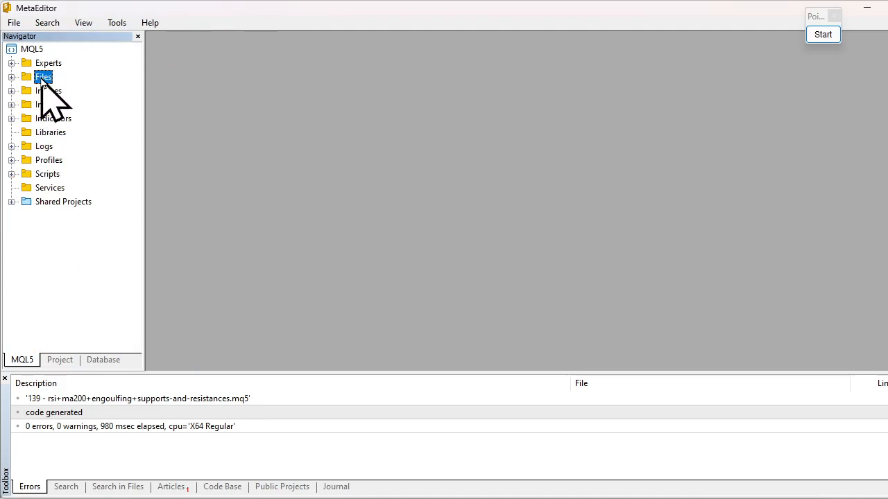
click(11, 77)
click(26, 91)
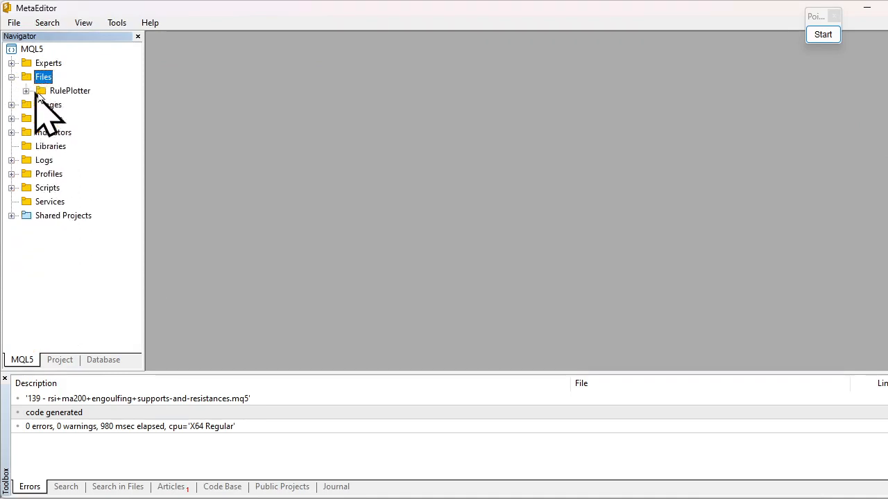
click(55, 91)
click(26, 91)
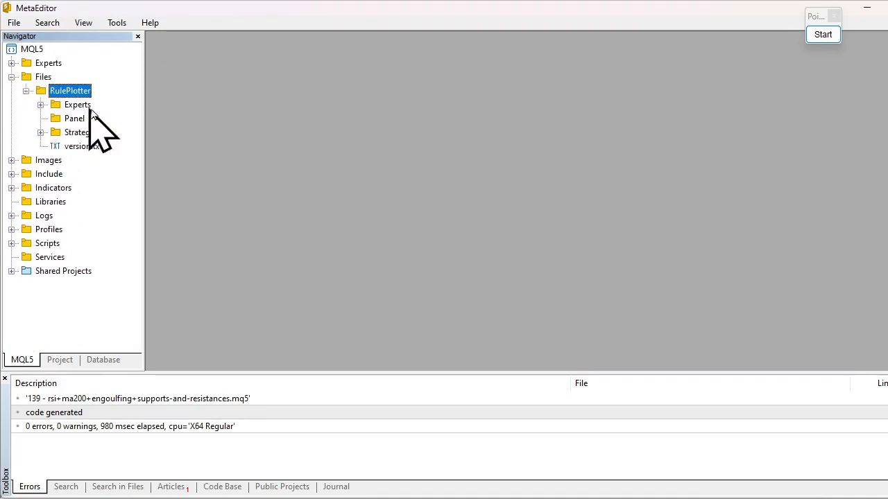
- Expand RulePlotter's Experts subfolder and open the generated file 141 - RSI+MA(200).mq5
click(77, 105)
click(40, 105)
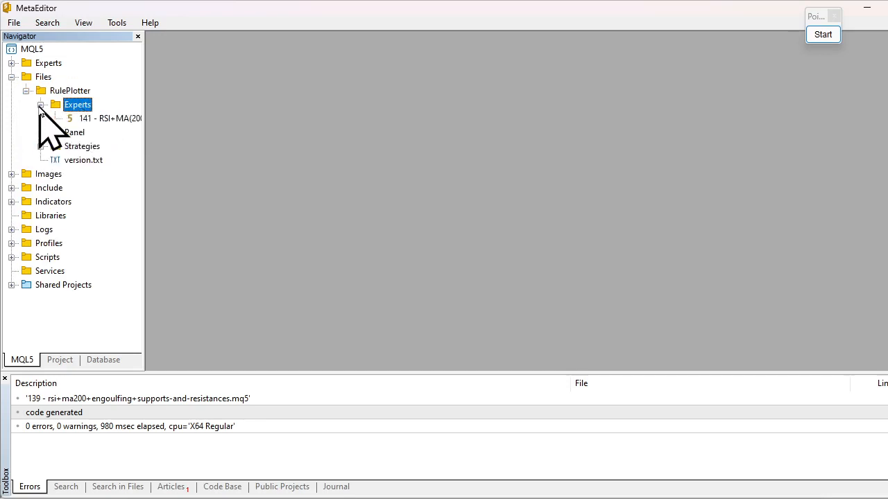
click(102, 119)
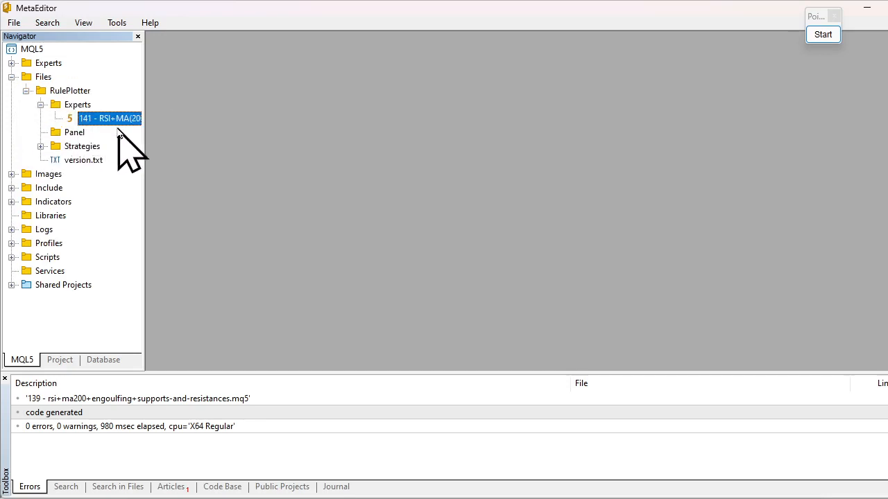
double_click(105, 120)
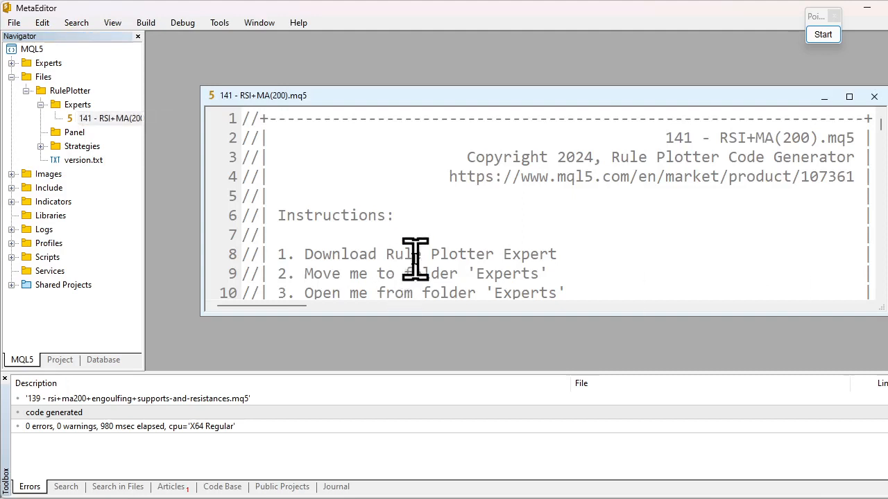
- Highlight the file's first instruction about downloading Rule Plotter Expert, and switch to the MetaTrader terminal's MQL5 Market
drag(287, 255, 557, 251)
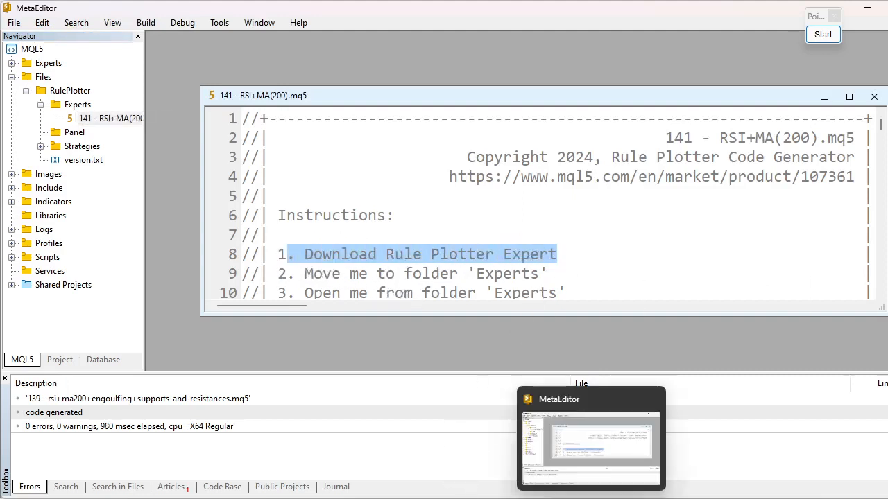
click(221, 24)
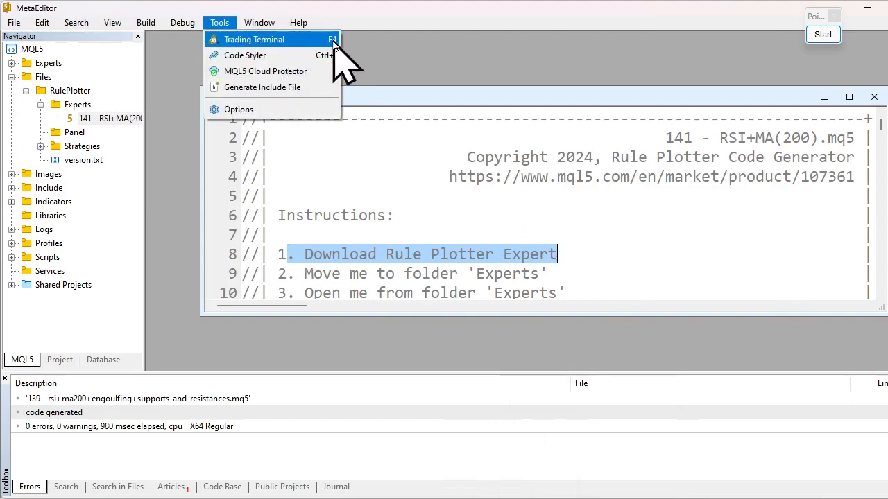
click(278, 40)
click(167, 23)
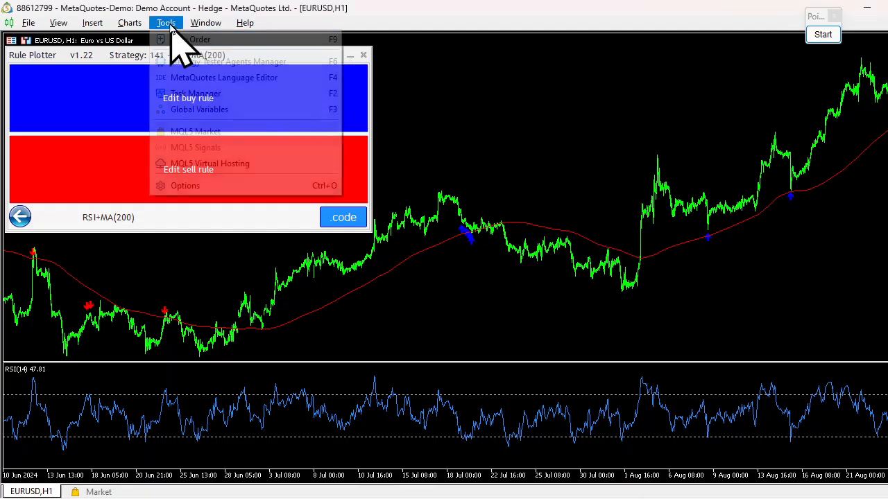
click(182, 132)
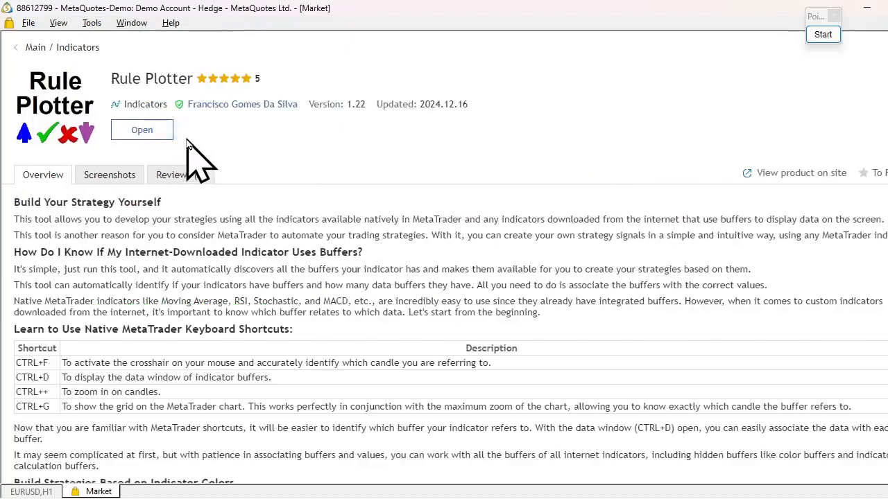
- Go to the Rule Plotter Expert product page in the Market and open the expert in the Navigator
click(15, 47)
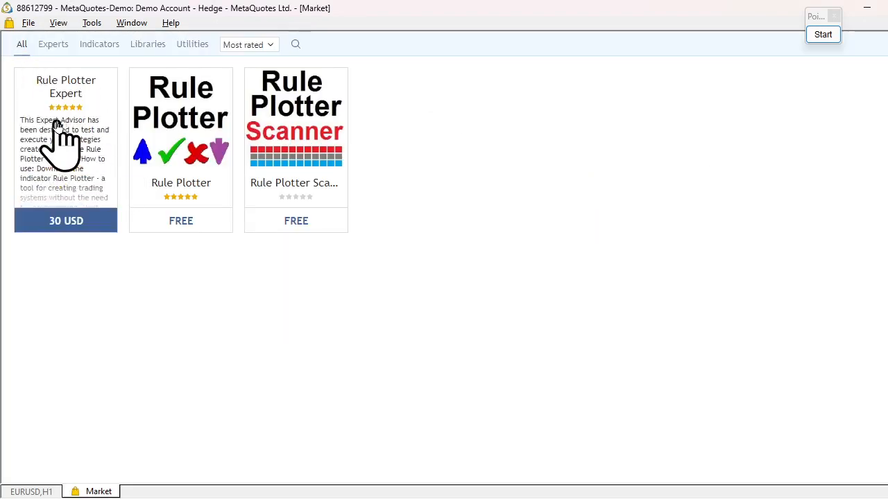
click(60, 142)
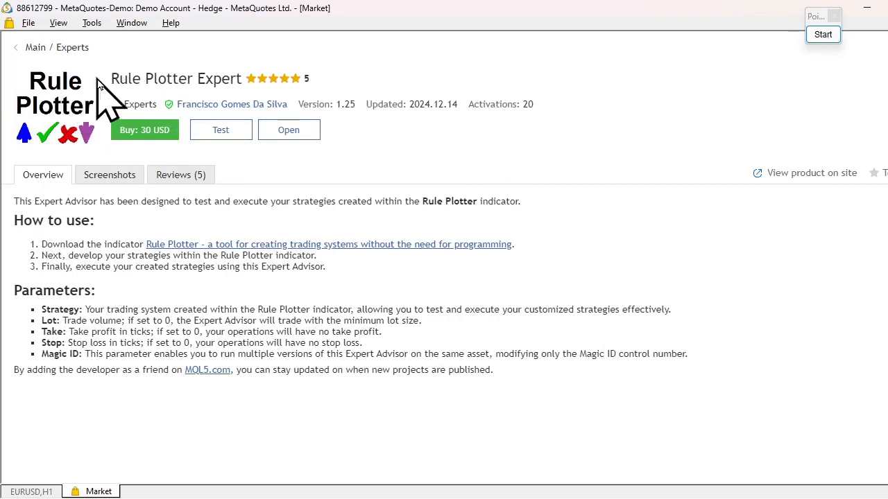
drag(98, 79, 242, 80)
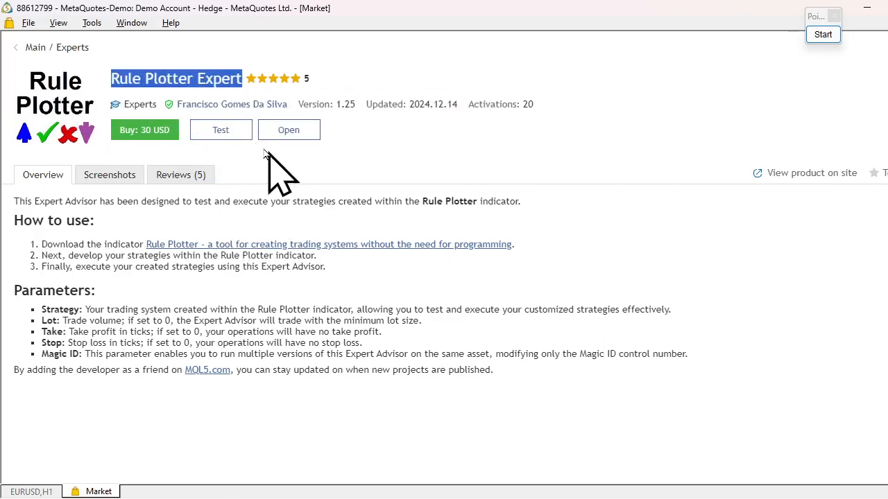
click(290, 134)
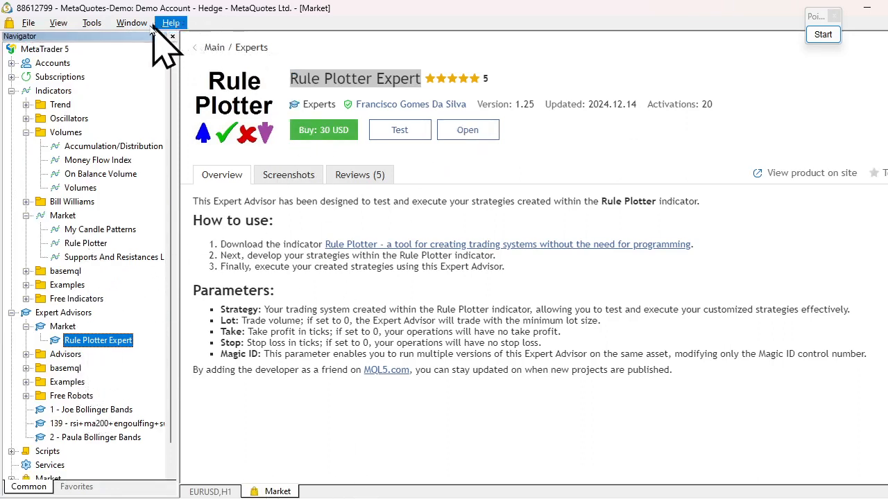
- Return to MetaEditor and read instructions 2 and 3 in 141 - RSI+MA(200).mq5, about moving and opening the file
click(92, 23)
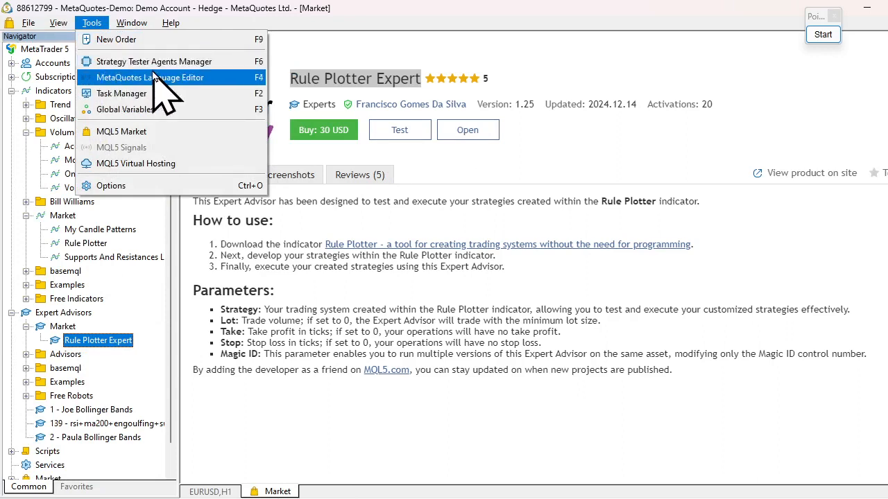
click(256, 77)
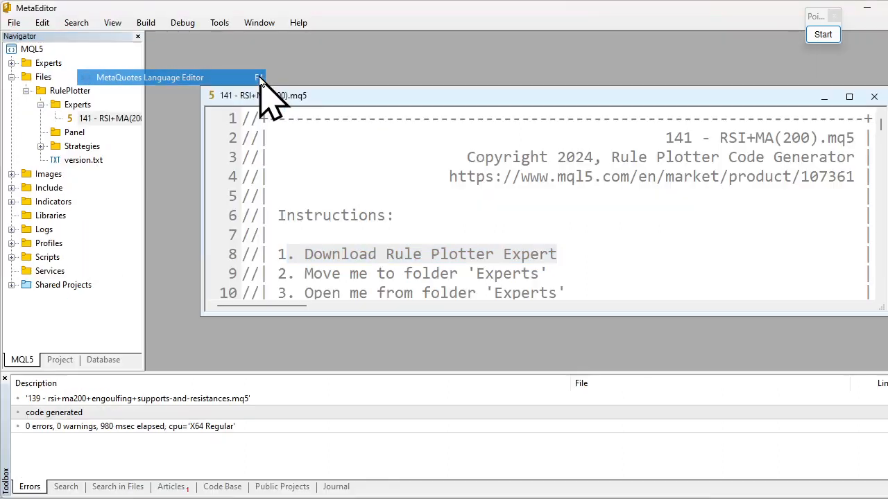
click(326, 278)
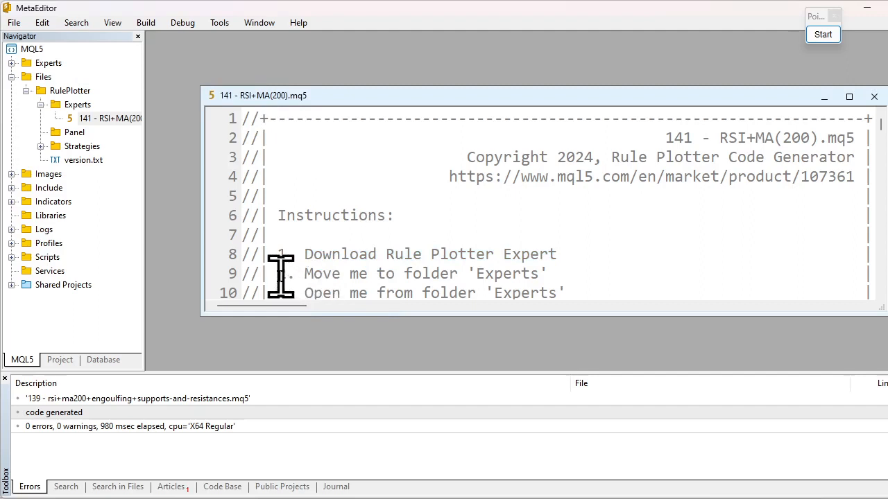
drag(279, 273, 538, 274)
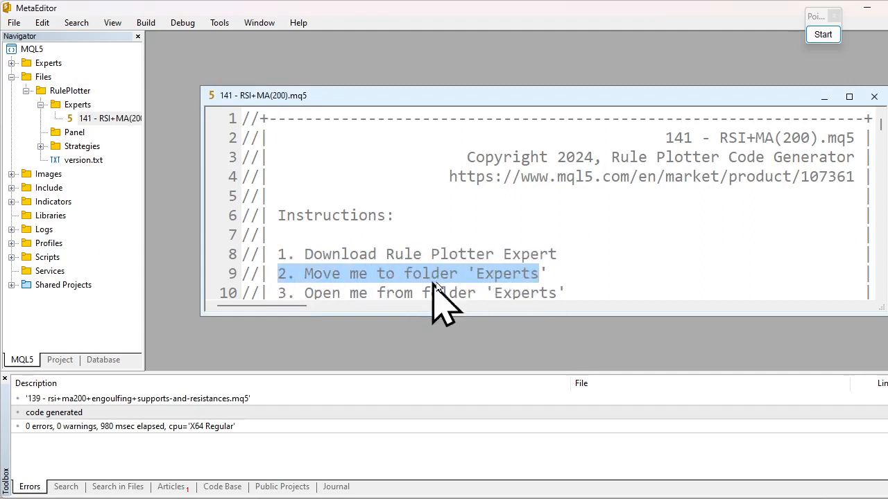
click(576, 279)
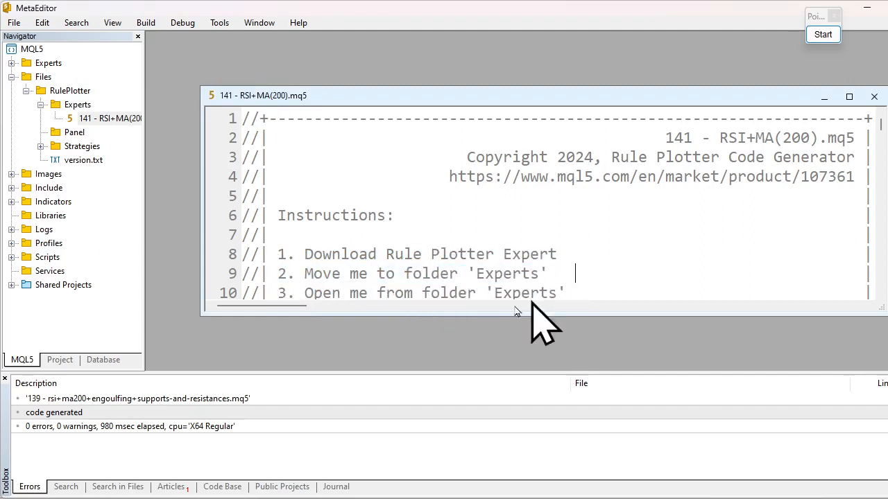
scroll(283, 290, down, 1)
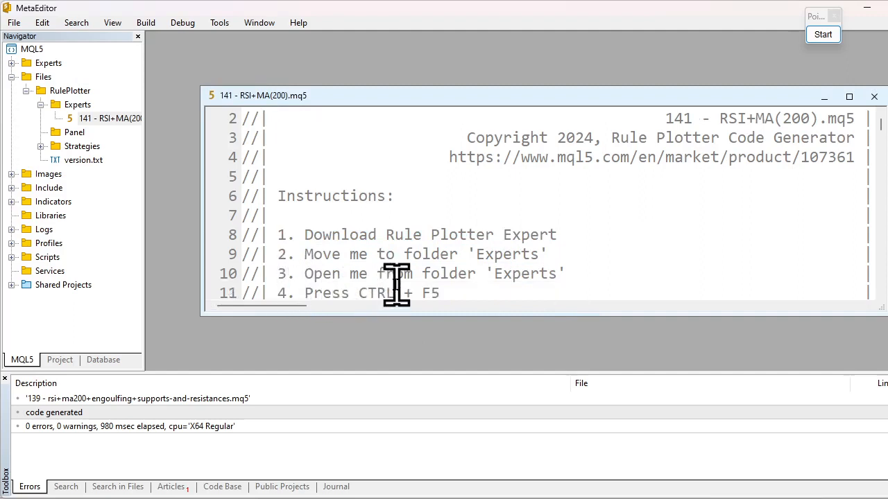
drag(278, 273, 568, 273)
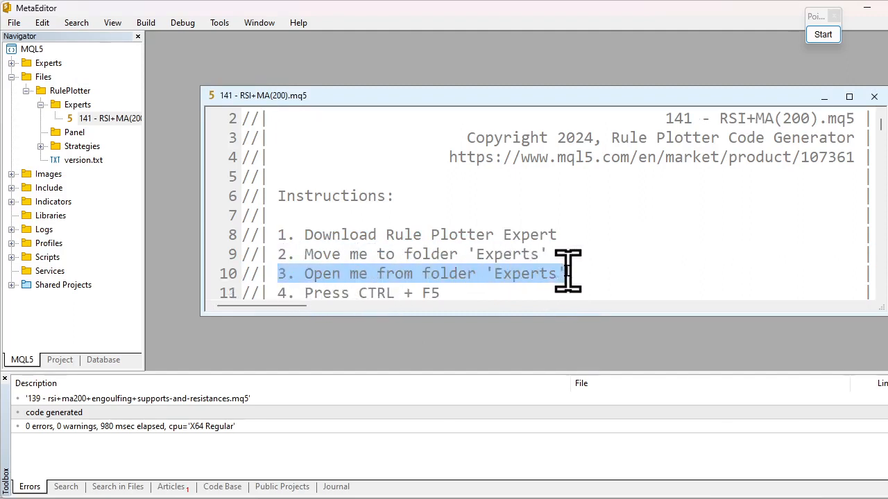
- Close 141 - RSI+MA(200).mq5 and move it from RulePlotter's Experts subfolder into the main Experts folder
click(875, 96)
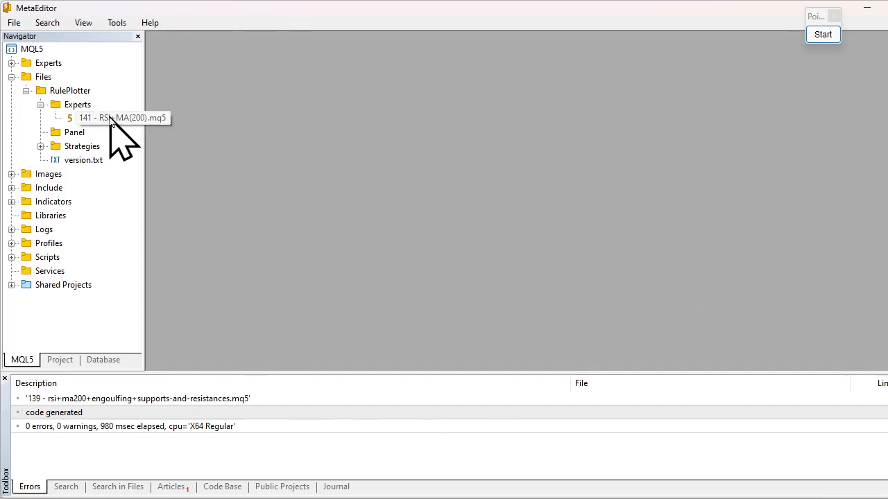
drag(110, 119, 54, 70)
click(29, 66)
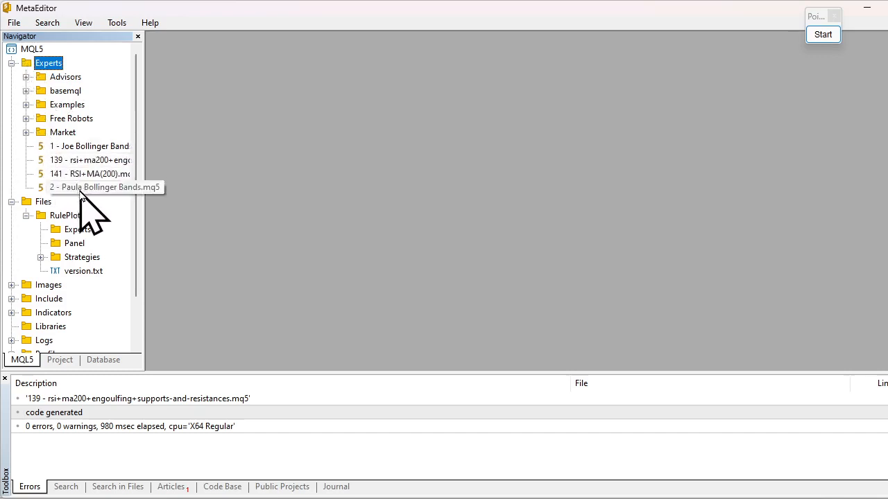
- Open the moved 141 - RSI+MA(200).mq5 from the main Experts folder, maximize its window and read instruction 4
double_click(111, 179)
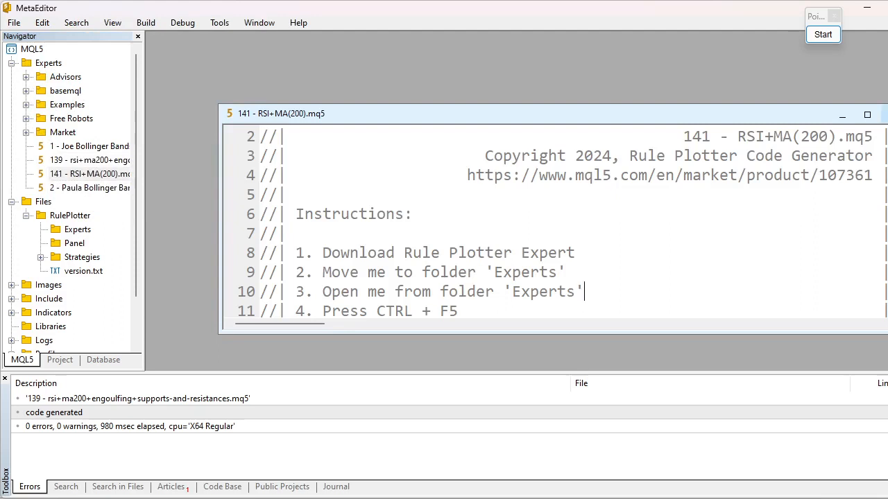
click(867, 115)
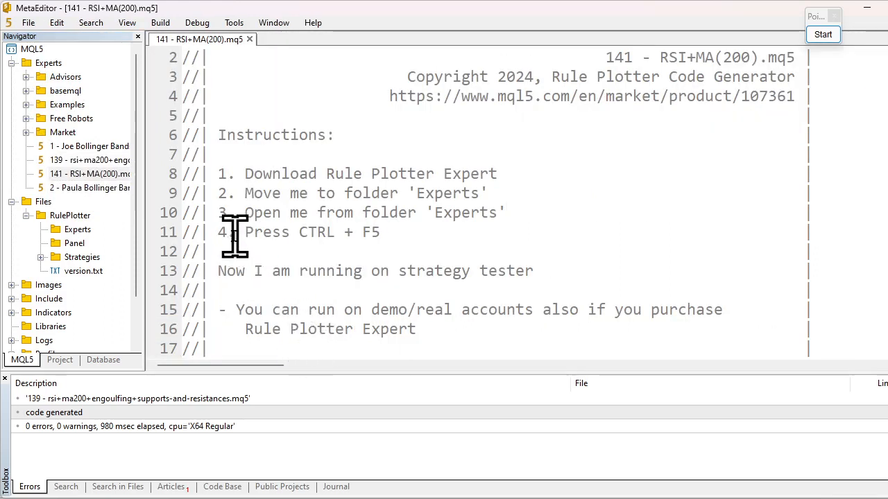
drag(219, 232, 397, 233)
click(342, 269)
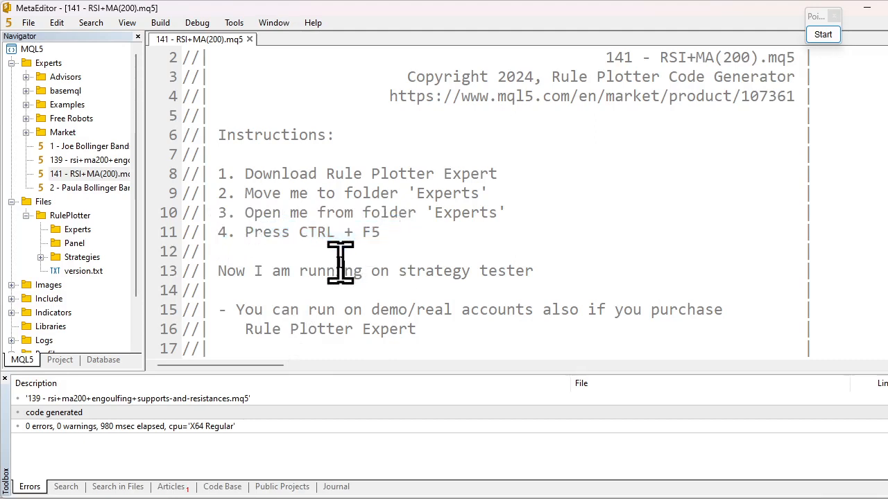
- Start debugging the RSI+MA(200) expert on history data, then close the Strategy Tester visualization window
click(197, 23)
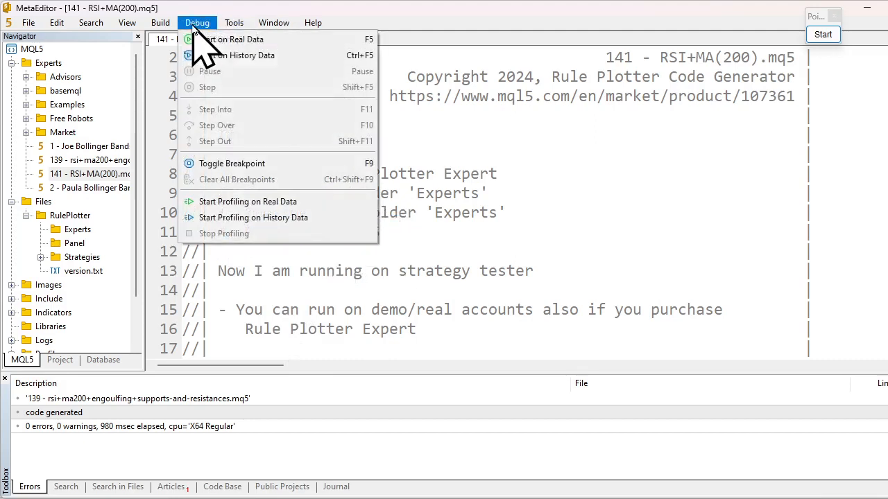
click(367, 57)
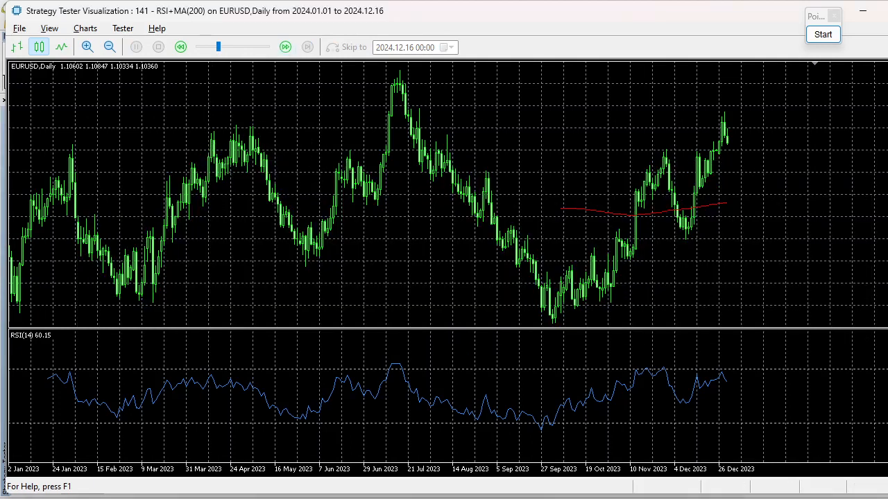
click(876, 12)
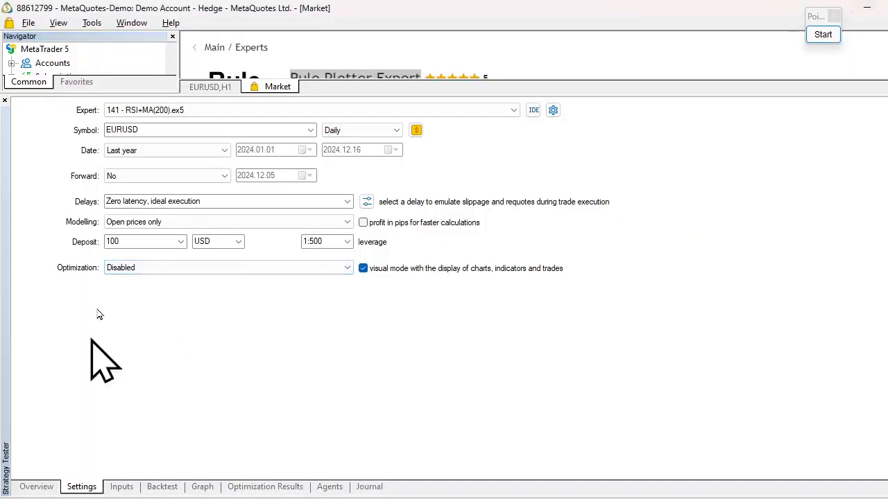
- Check the tester's selected expert and EURUSD symbol, and set the timeframe to H1 and the date range to last year
click(131, 112)
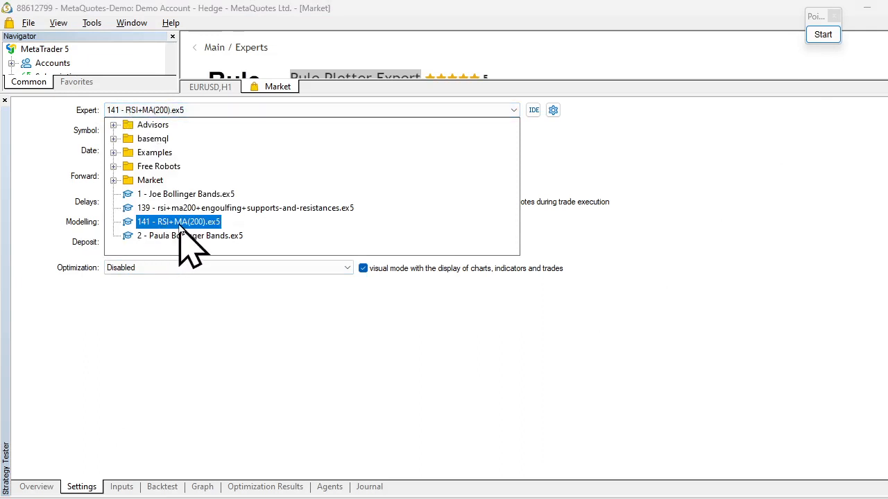
click(2, 188)
click(174, 130)
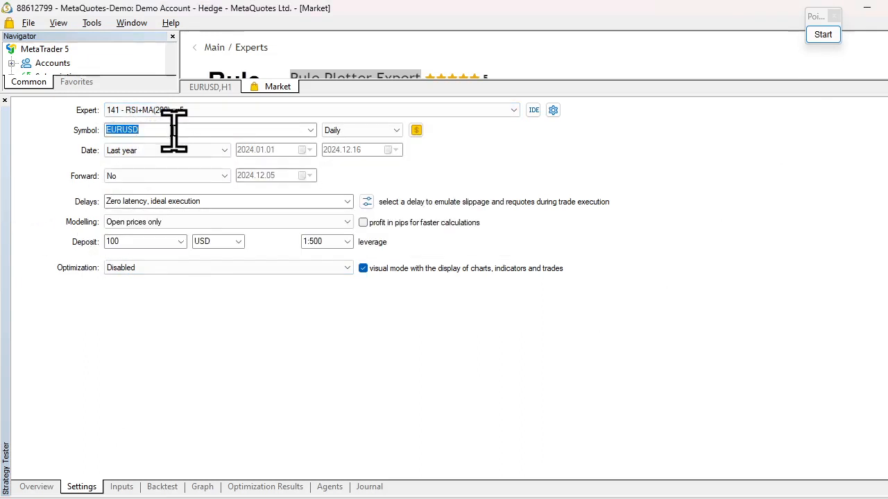
click(378, 132)
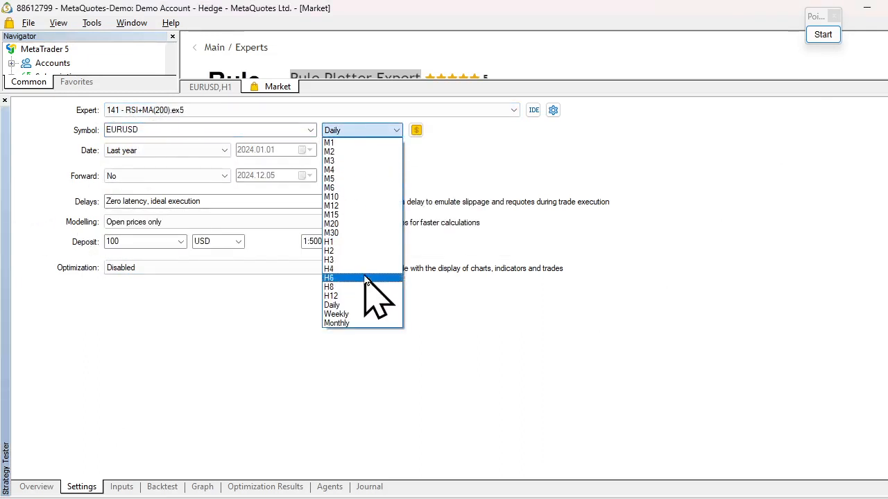
click(370, 243)
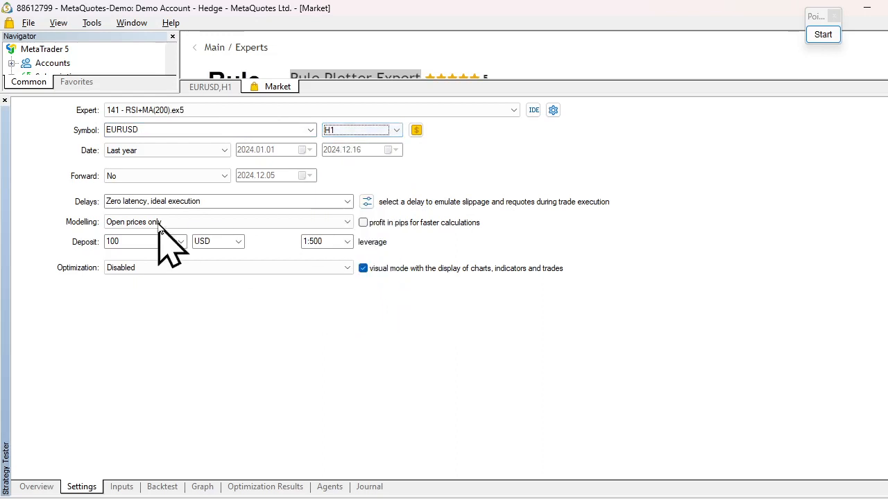
click(160, 151)
click(166, 181)
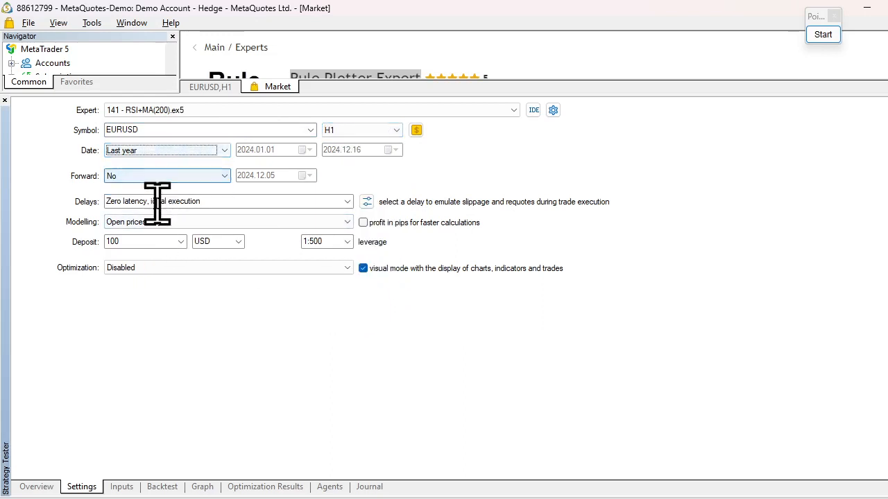
- Check the tester's deposit, then review the expert's Moving Average, Relative Strength Index and Lot input parameters
click(145, 241)
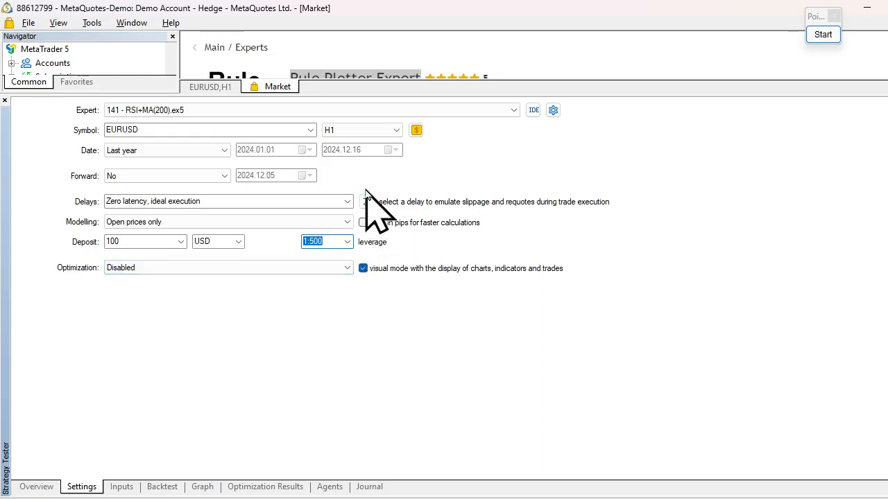
click(122, 487)
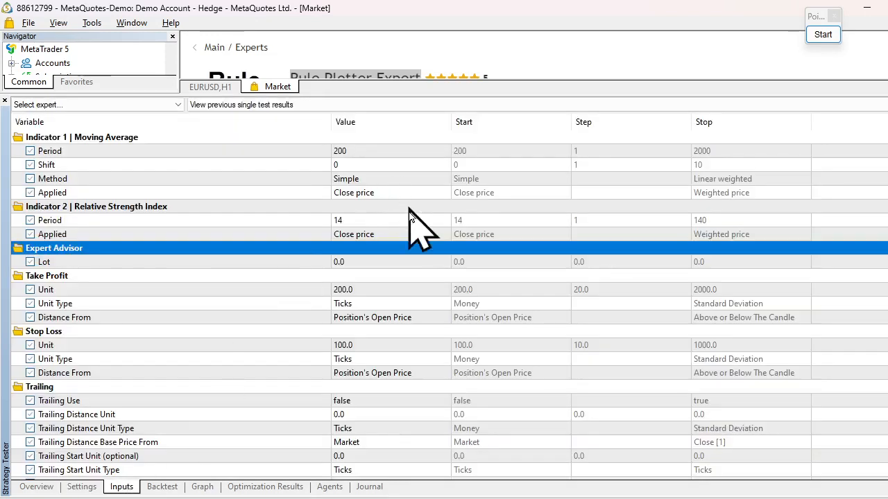
click(408, 265)
key(Home)
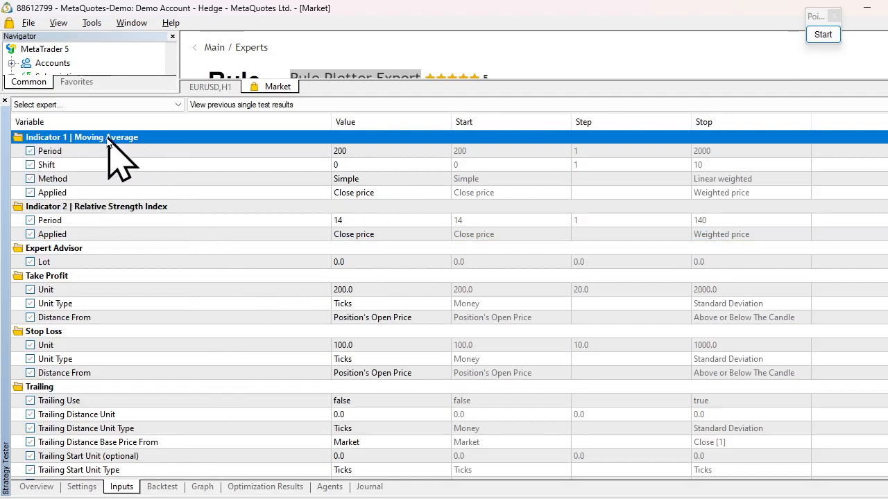
click(60, 154)
click(56, 167)
click(55, 179)
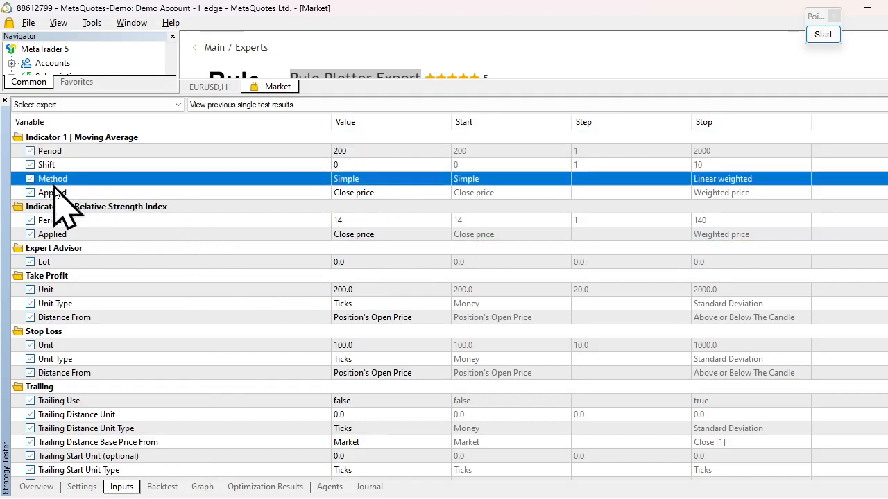
click(56, 193)
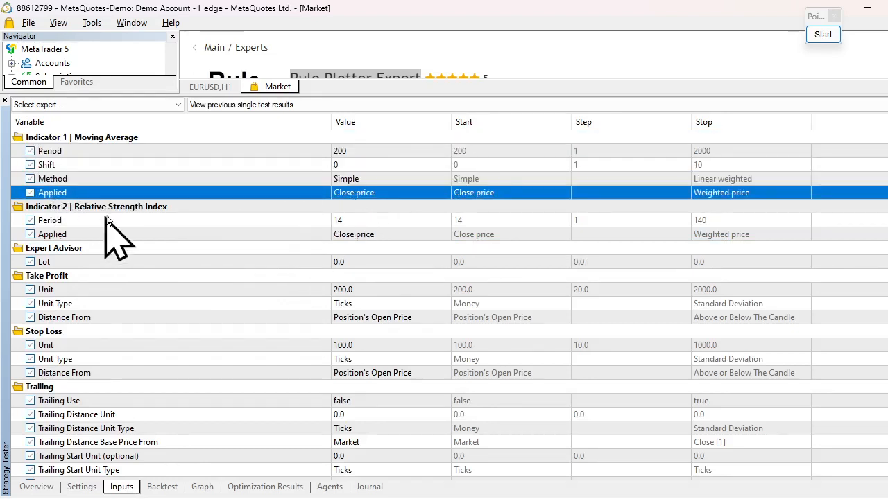
key(Down)
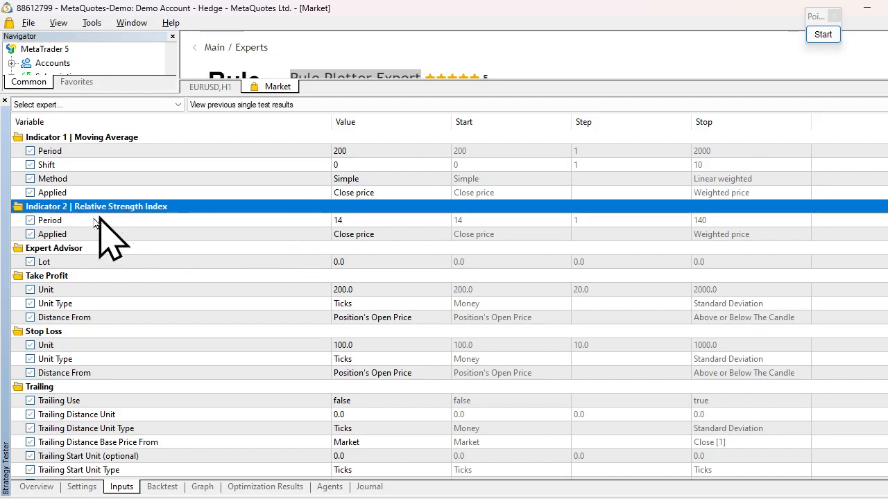
click(84, 221)
click(63, 236)
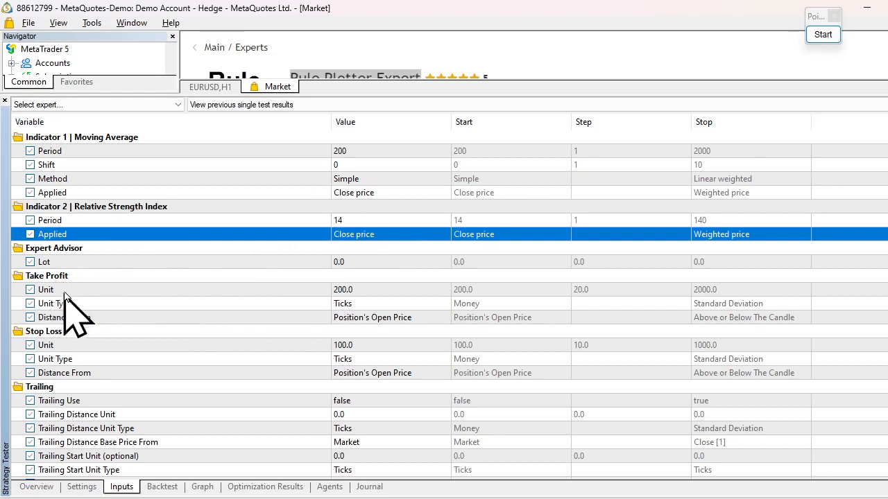
click(58, 264)
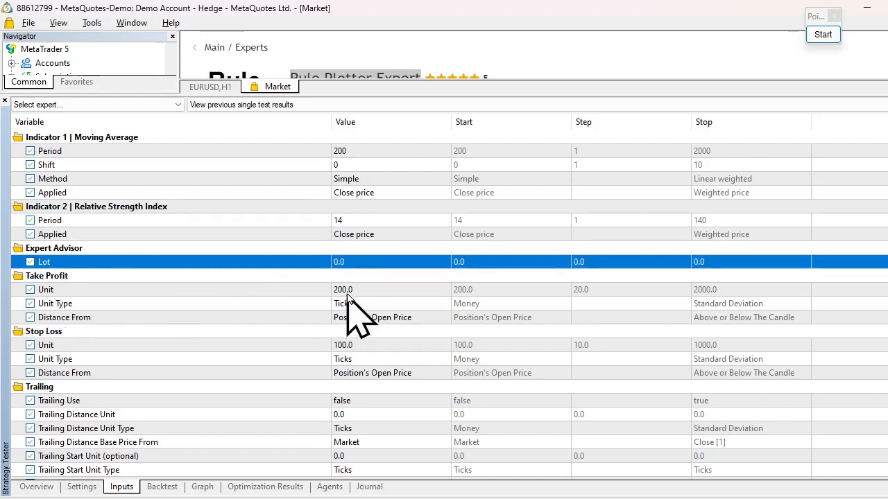
- Set the Take Profit unit type to Percentage on Balance and its unit to 3
click(348, 291)
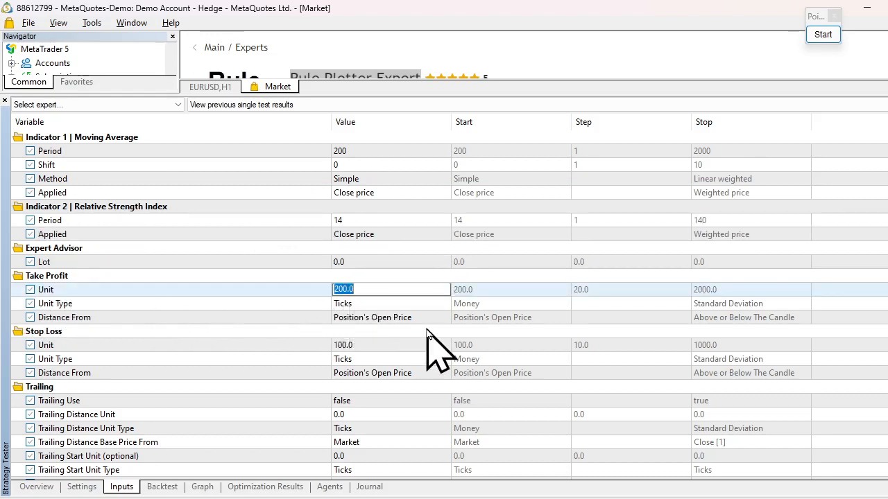
key(Return)
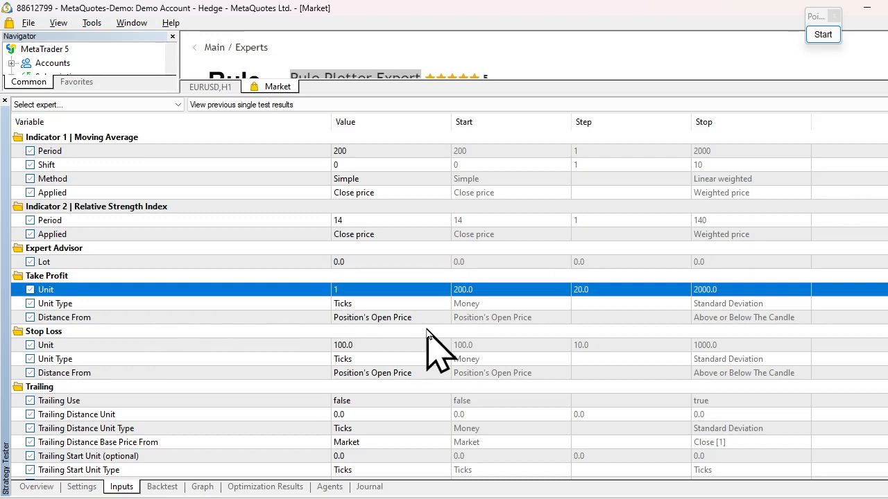
click(345, 310)
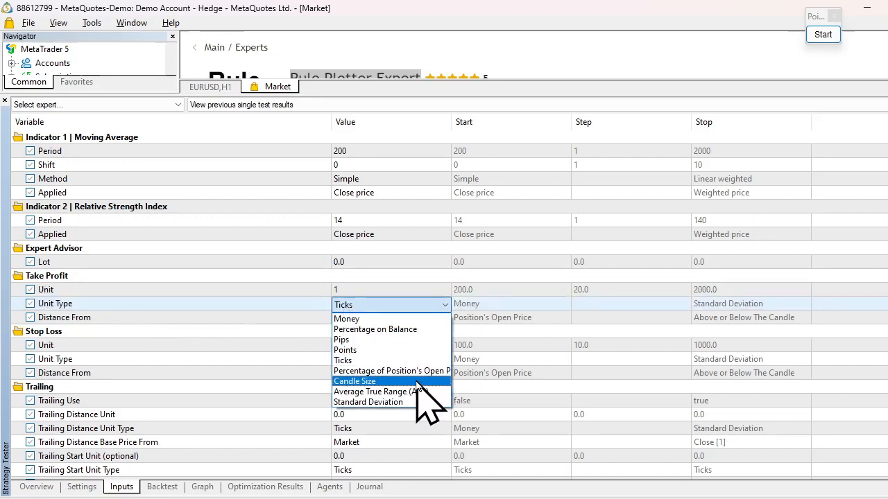
click(403, 330)
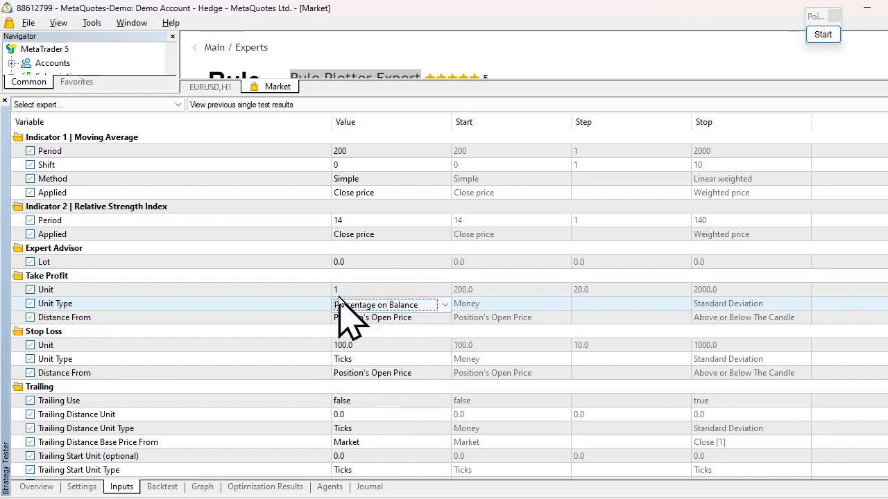
click(379, 347)
click(362, 289)
click(358, 287)
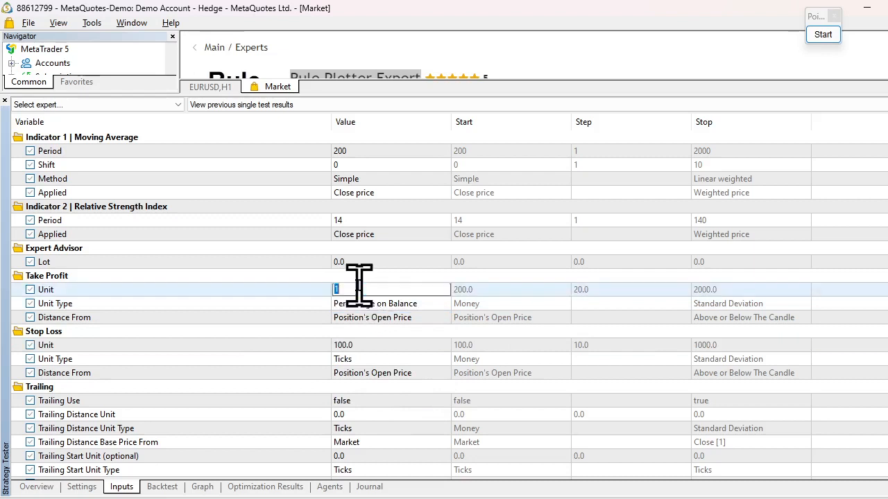
text(3)
key(Return)
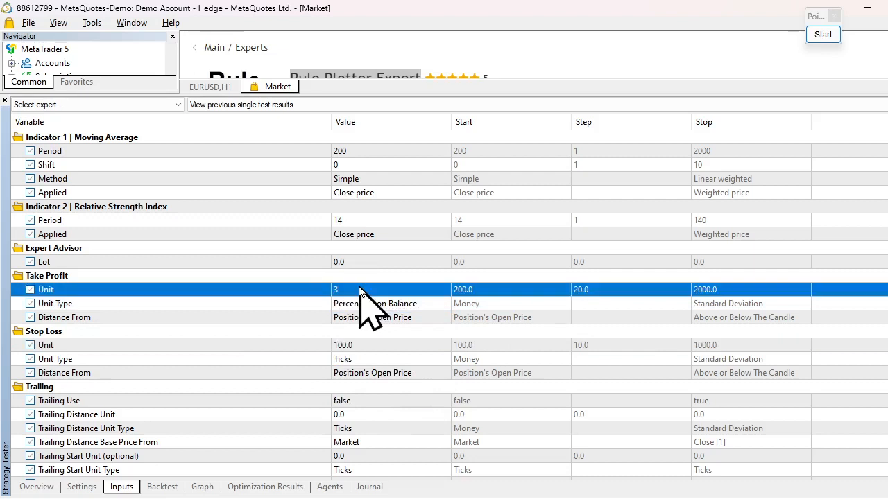
- Set the Stop Loss unit to 1 and its unit type to Percentage on Balance
click(343, 346)
click(375, 345)
key(Return)
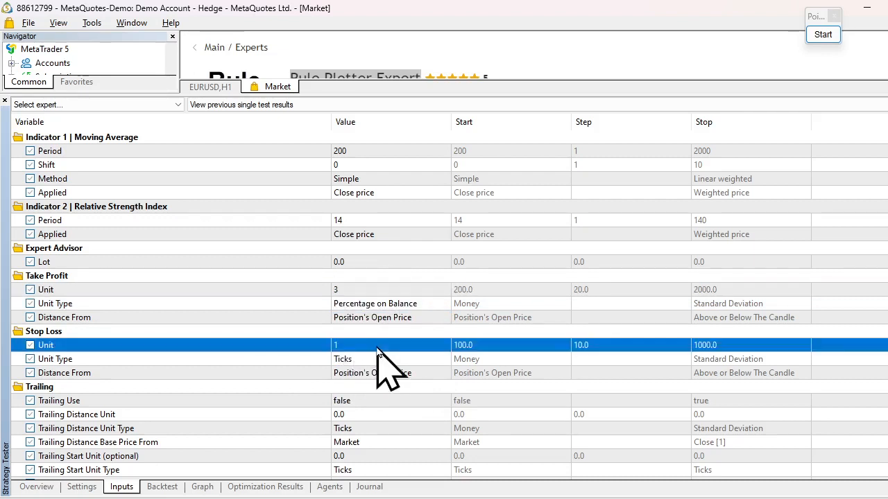
click(355, 360)
click(356, 362)
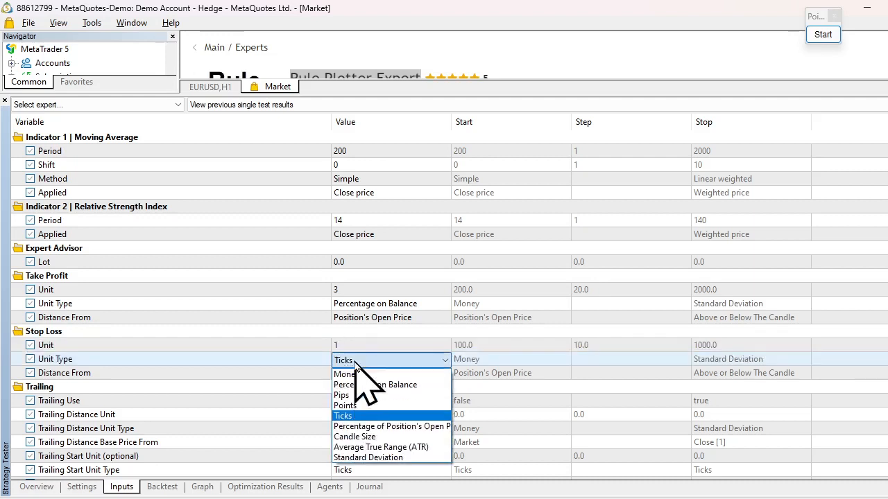
click(414, 385)
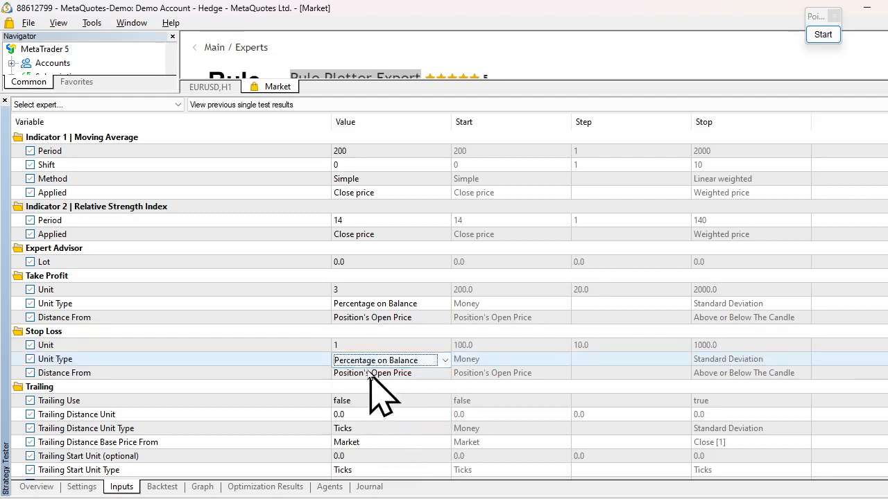
click(352, 345)
click(345, 290)
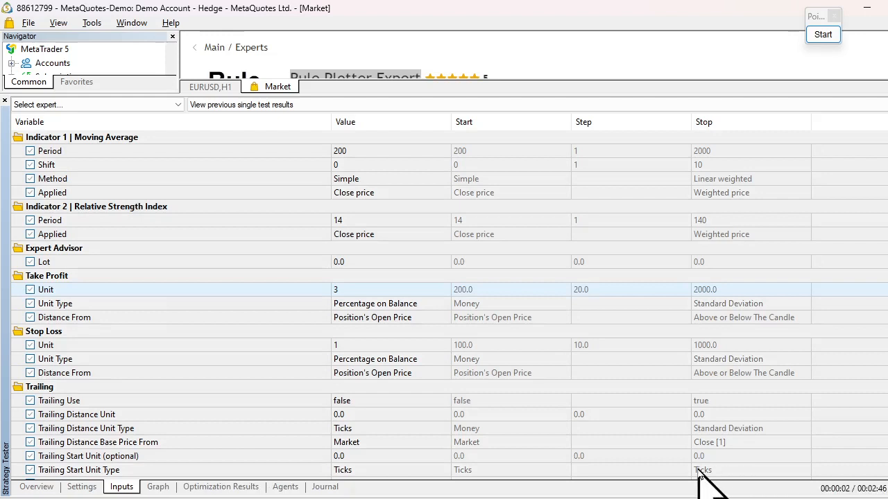
- Switch to the running backtest's visualization window, slow the playback to its minimum speed and hide the chart grid
key(alt+Tab)
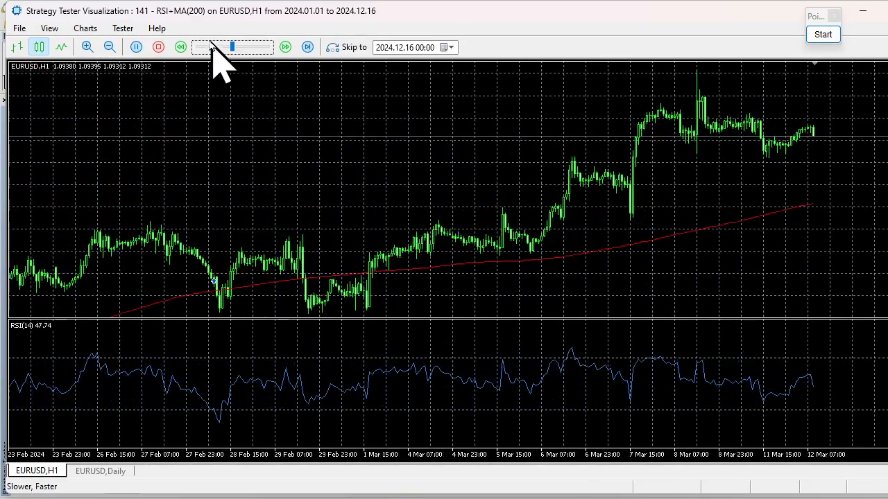
drag(228, 51, 204, 51)
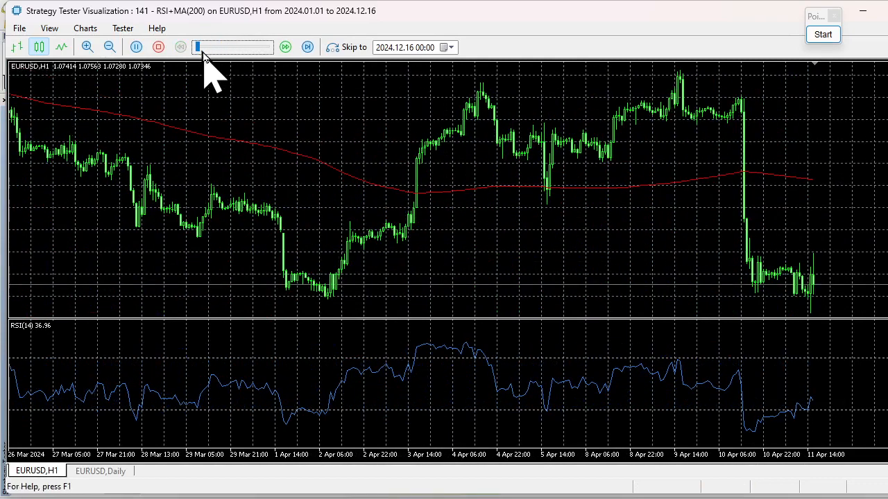
key(ctrl+g)
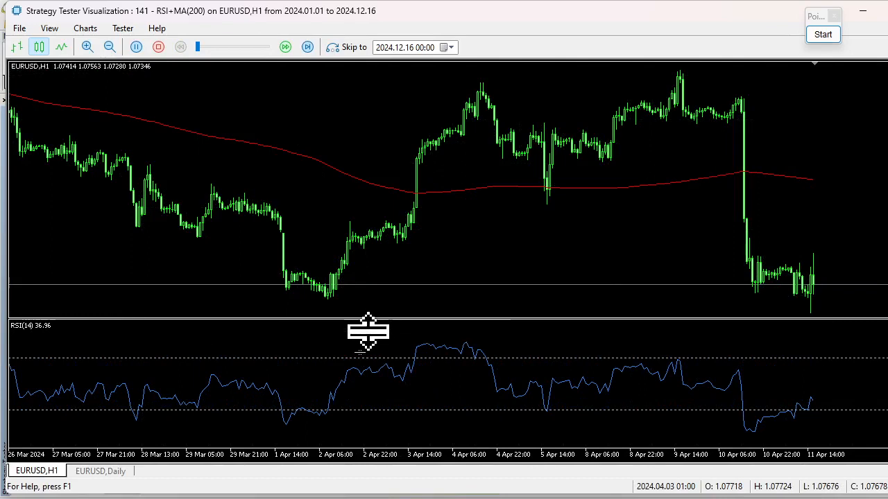
- Reduce the height of the RSI subwindow below the price chart and raise the playback speed slightly
drag(368, 330, 337, 444)
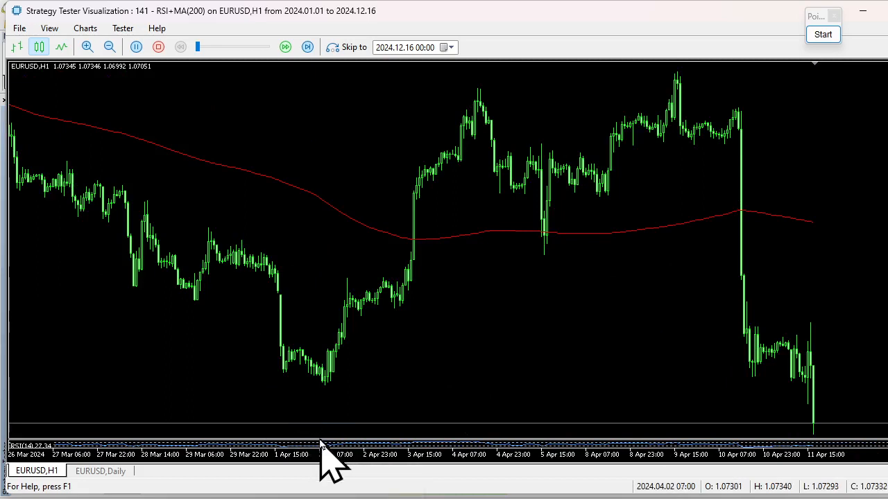
drag(321, 445, 326, 368)
drag(196, 49, 208, 66)
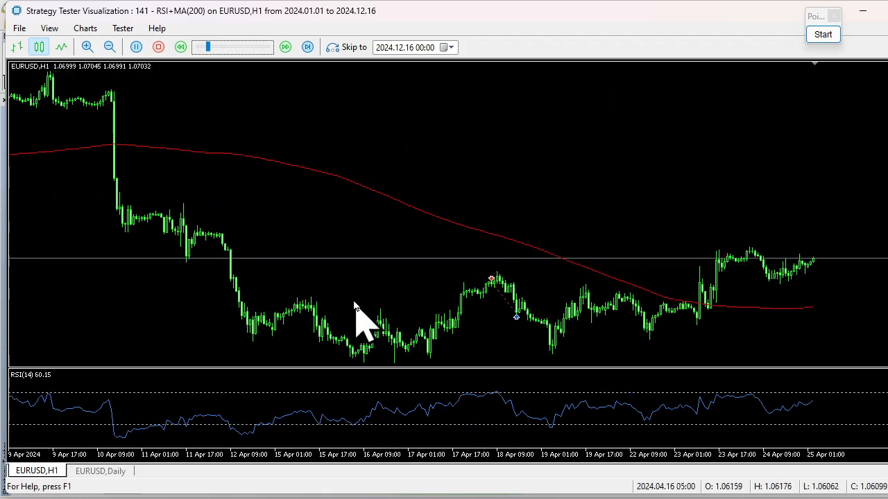
- Pause and resume the playback, and examine the 18 April 2024 sell trade against the RSI with the crosshair
click(136, 47)
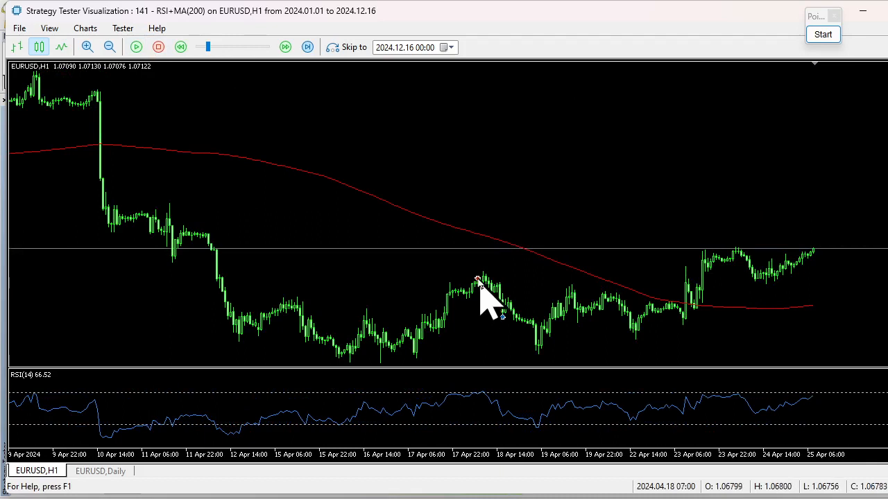
click(137, 47)
middle_click(461, 340)
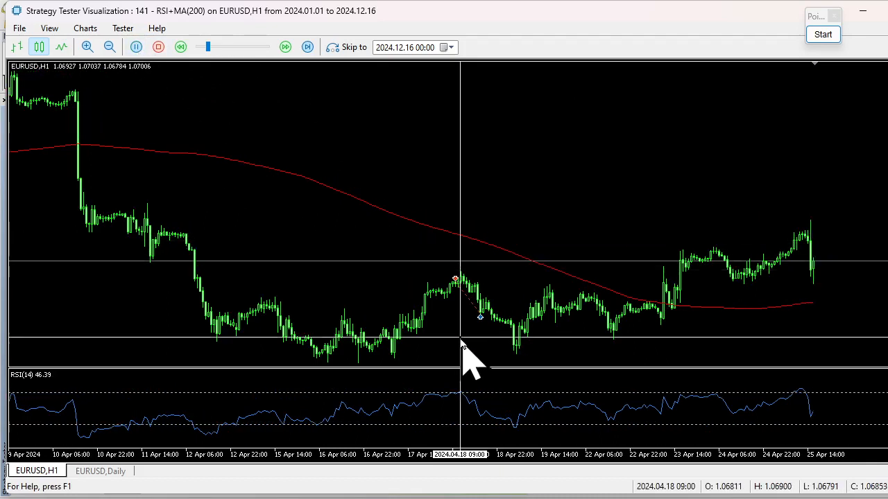
drag(269, 271, 291, 310)
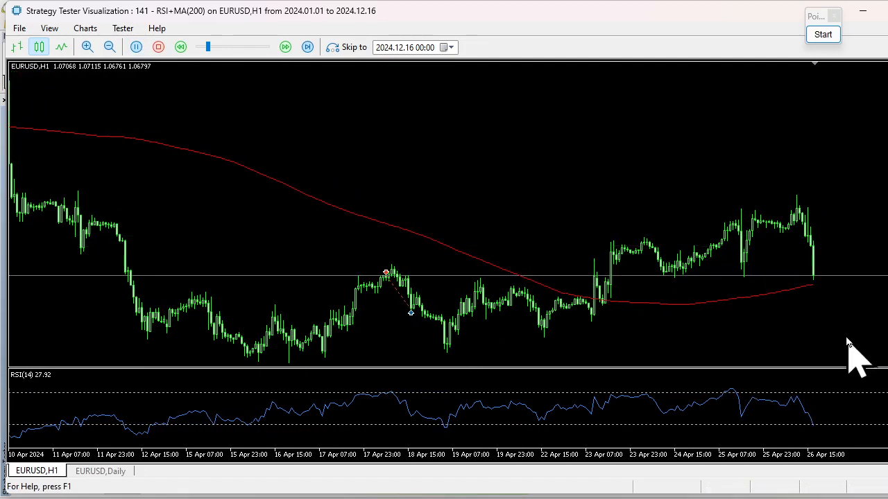
- Pause the playback and examine the 26 April 2024 buy entry against the RSI's lower level with the crosshair
key(space)
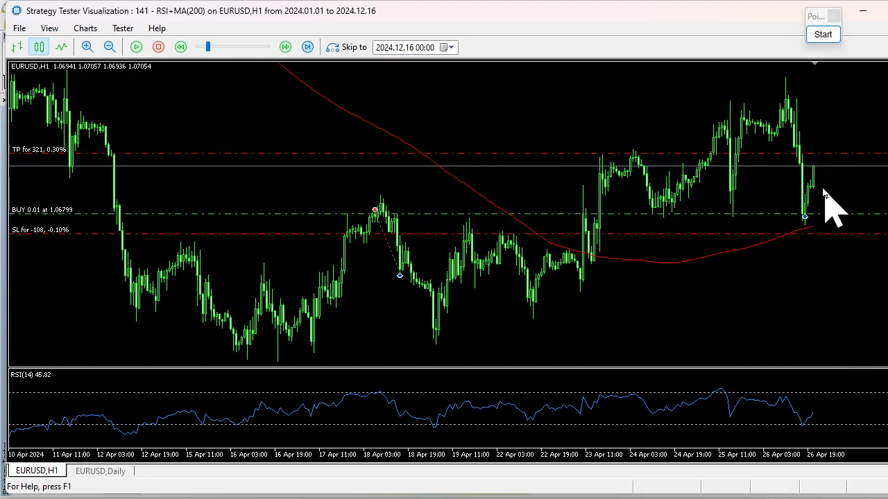
middle_click(804, 430)
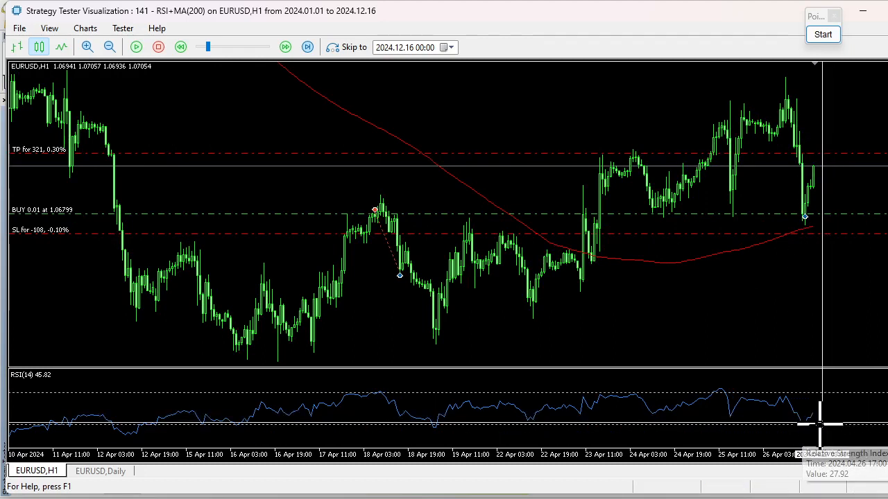
mouse_move(806, 424)
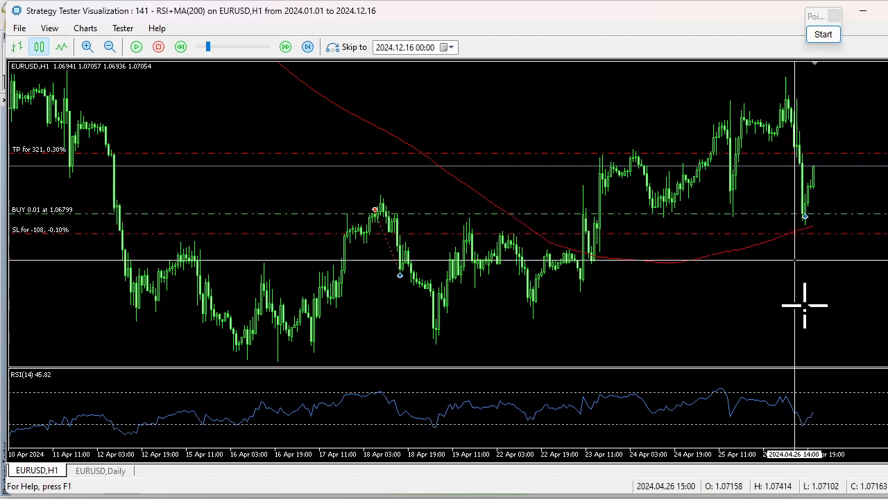
middle_click(775, 314)
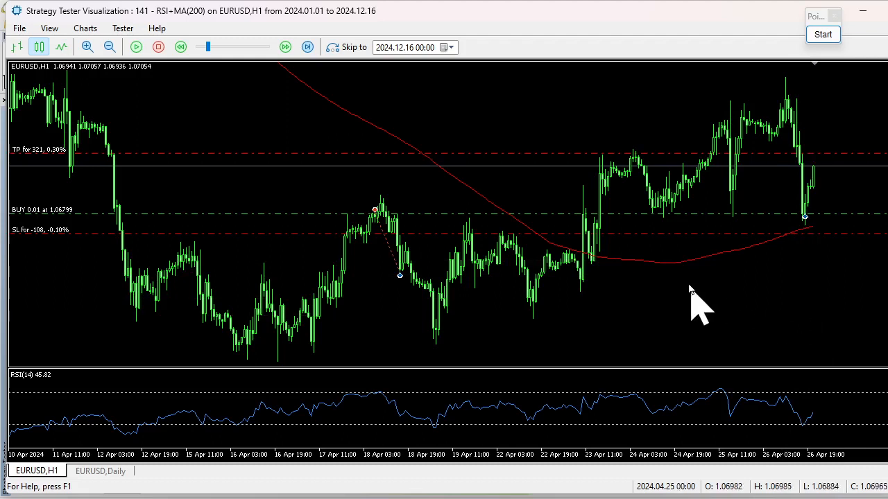
- Resume the visual backtest and increase its playback speed by several increments
click(138, 47)
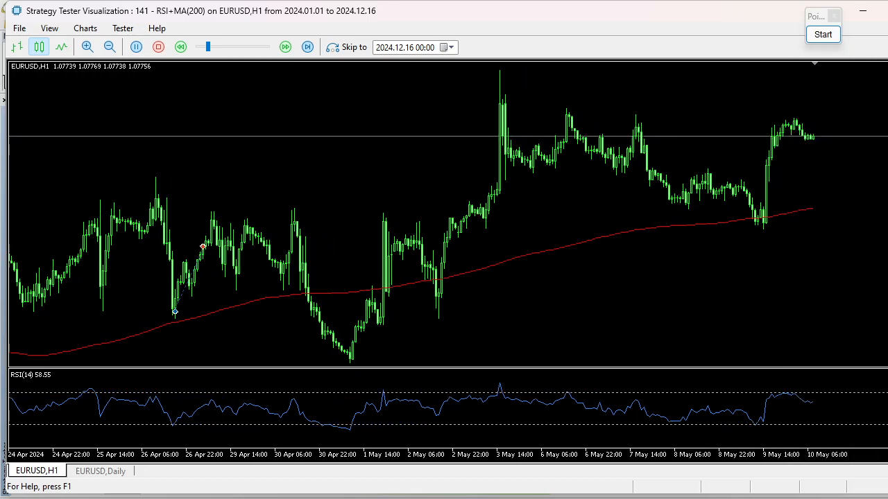
click(290, 52)
click(290, 52)
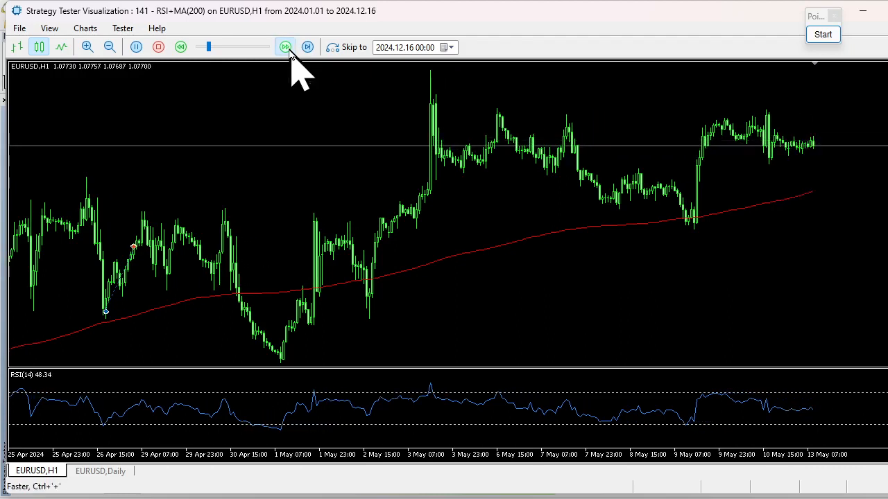
click(290, 53)
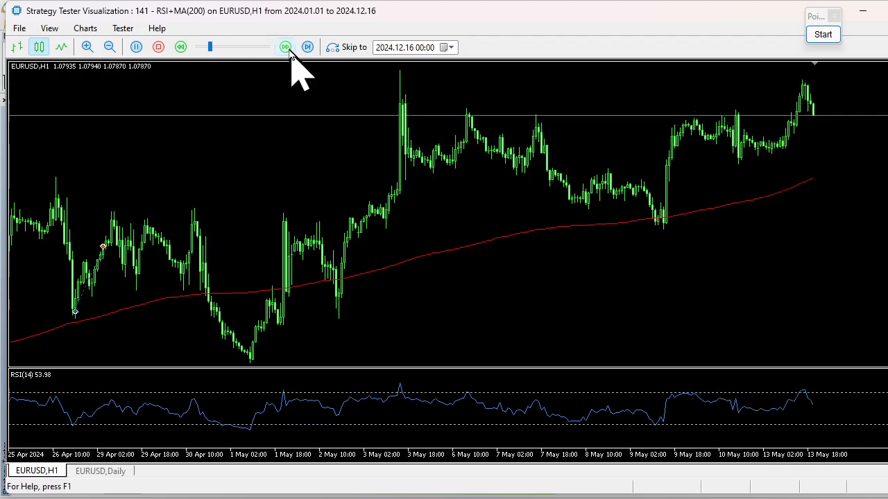
click(290, 53)
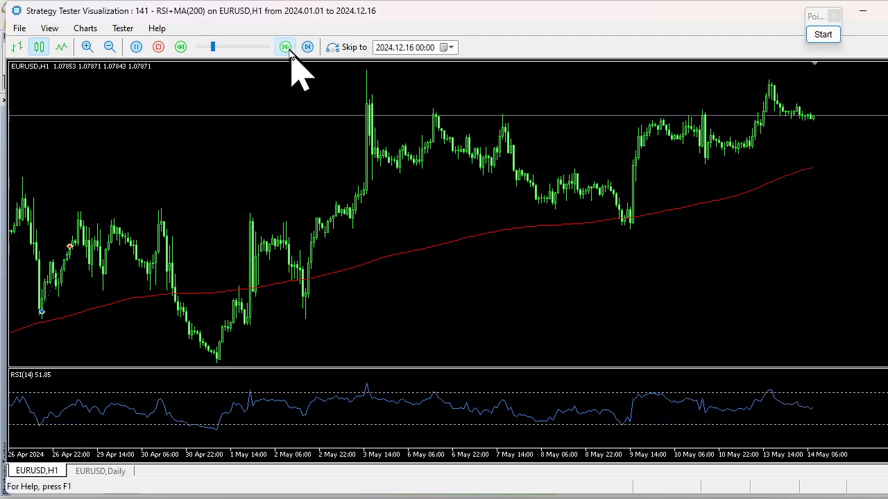